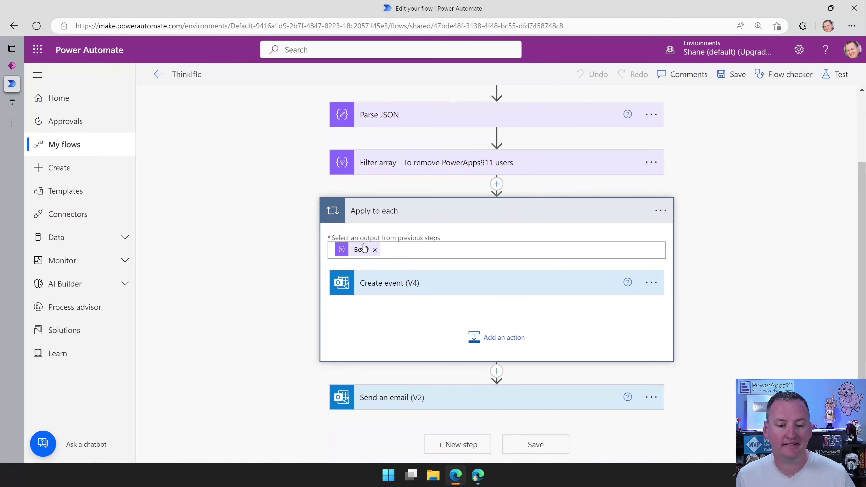
Step: Expand the Create event (V4) action inside the Apply to each loop and show its advanced options
mouse_move(359, 255)
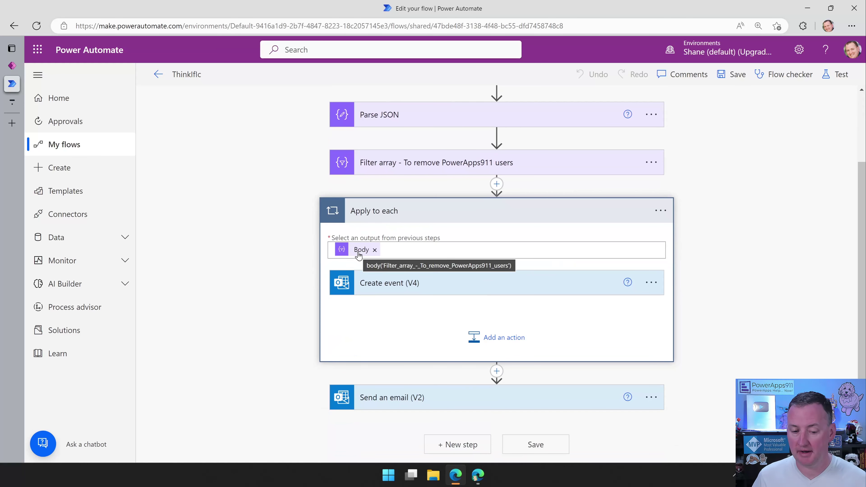
left_click(562, 275)
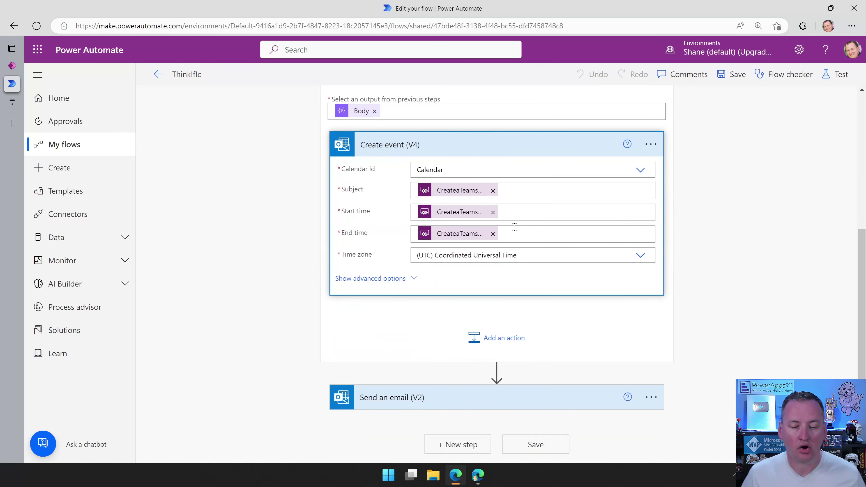
left_click(443, 276)
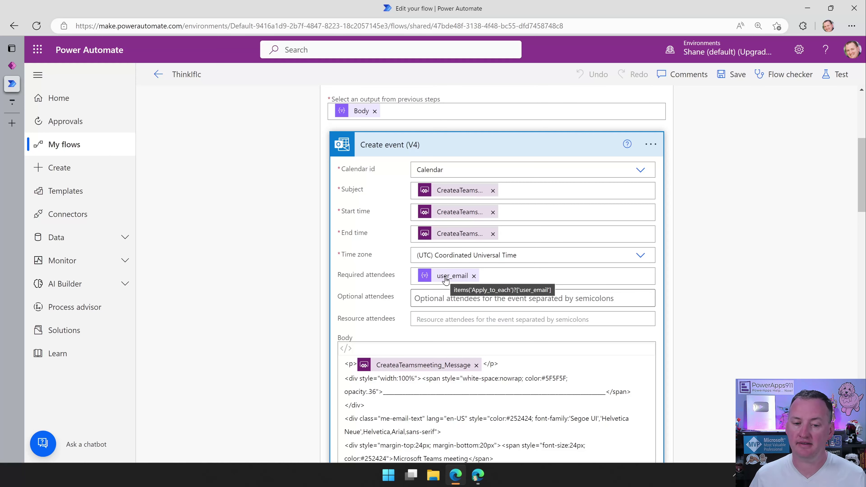
Step: Examine how the loop's input feeds the required attendees, and read the HTML in the Create event body
scroll(409, 189, "up", 2)
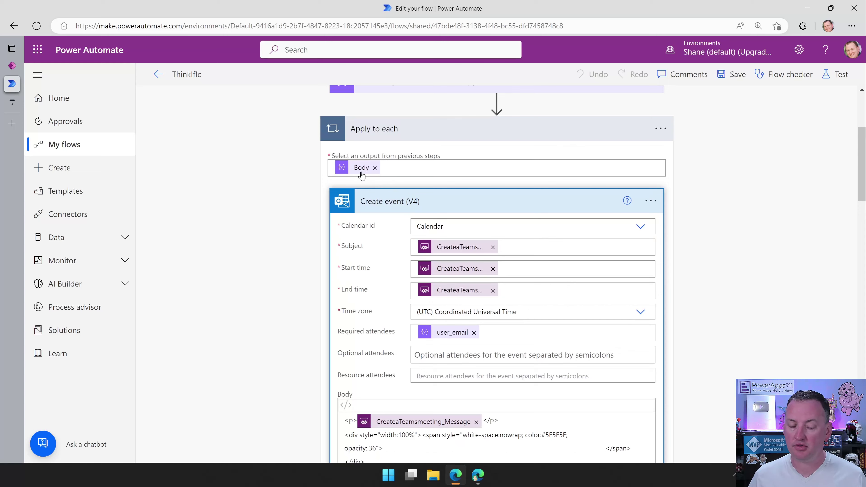
scroll(375, 170, "up", 4)
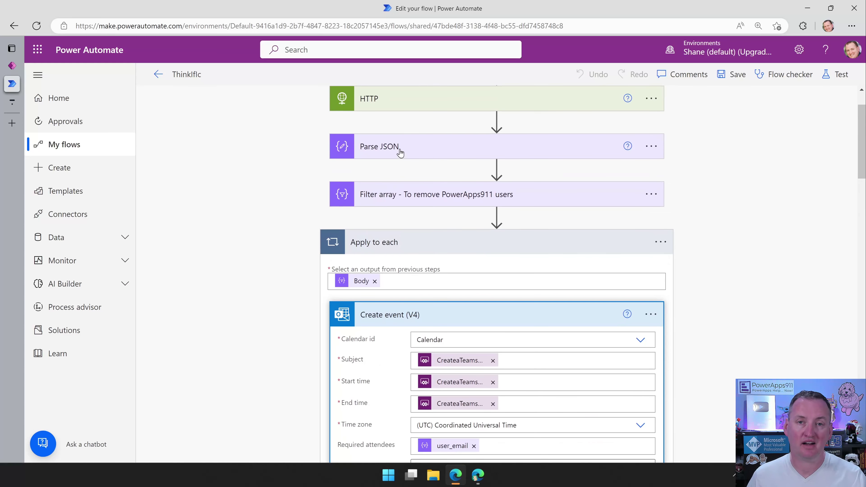
scroll(457, 278, "down", 6)
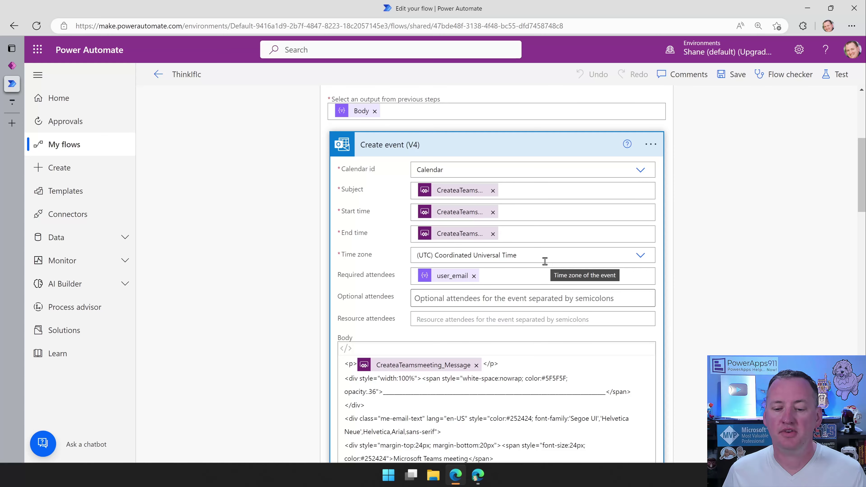
scroll(545, 261, "down", 5)
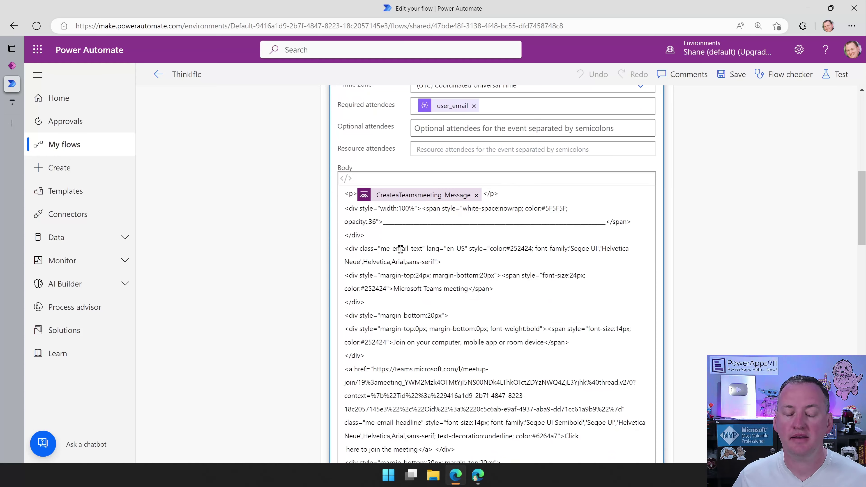
scroll(393, 232, "down", 2)
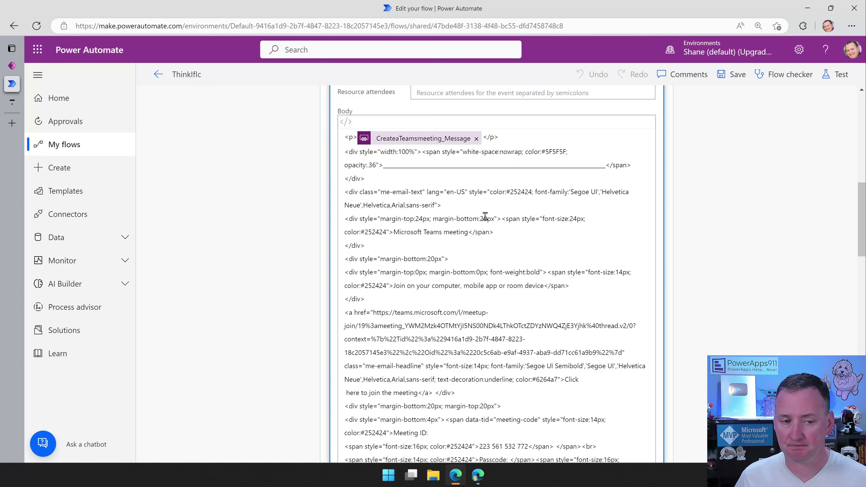
scroll(484, 217, "down", 2)
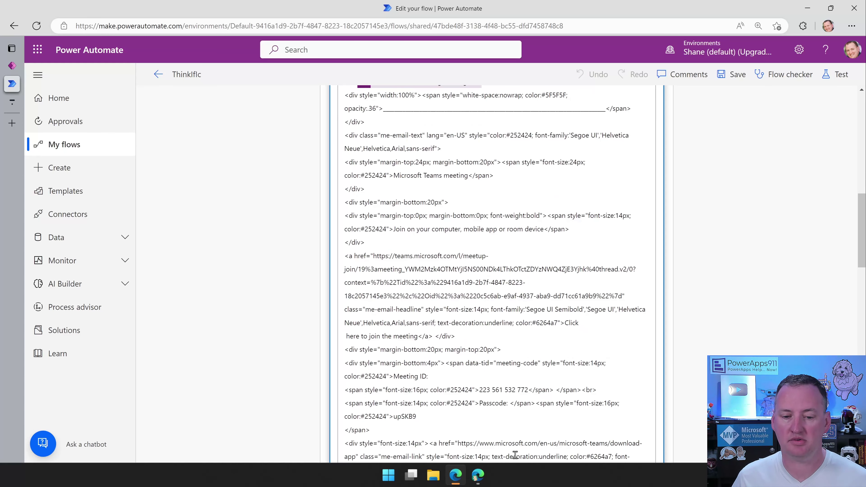
Step: Switch to Outlook and compare the meeting invitation's message and Microsoft Teams meeting section with the flow's HTML body, returning to Power Automate
left_click(482, 477)
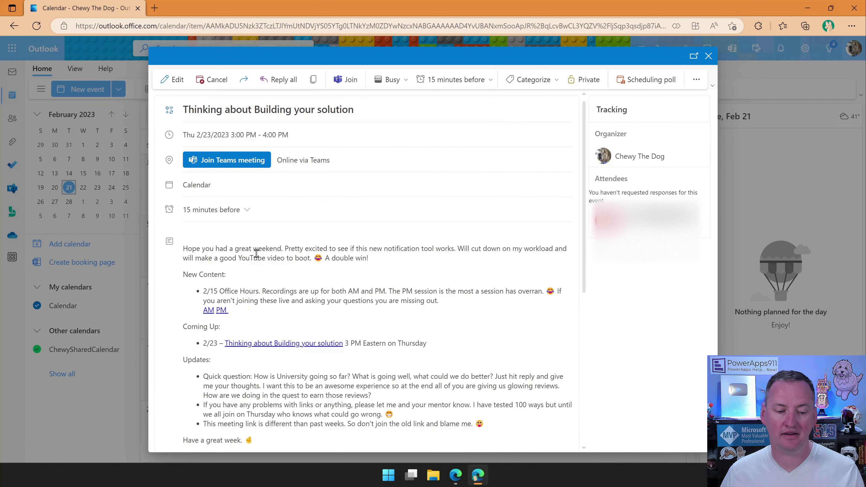
scroll(219, 315, "down", 2)
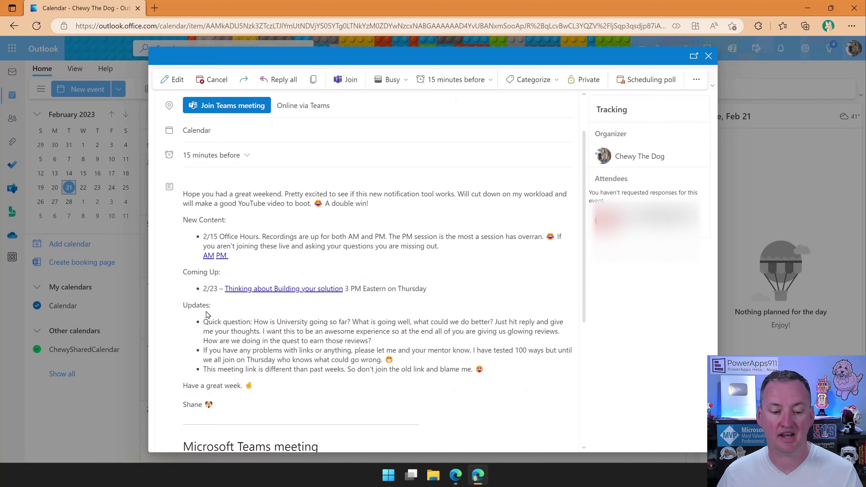
scroll(204, 324, "down", 5)
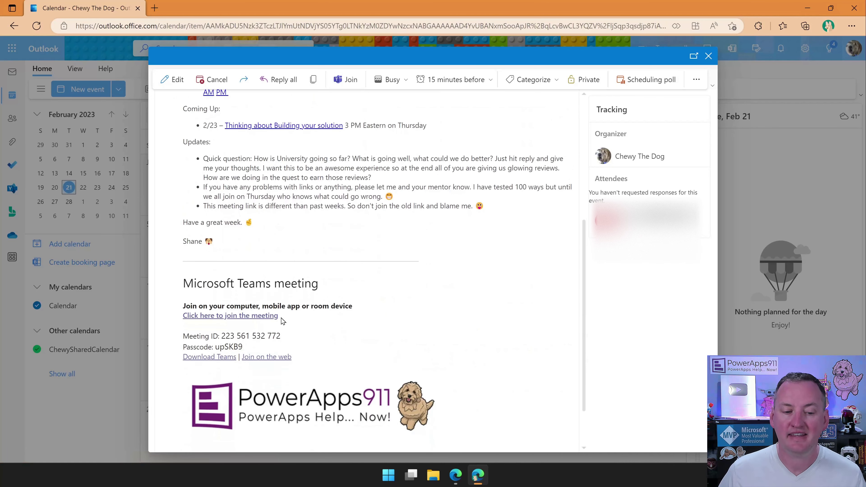
scroll(286, 294, "down", 1)
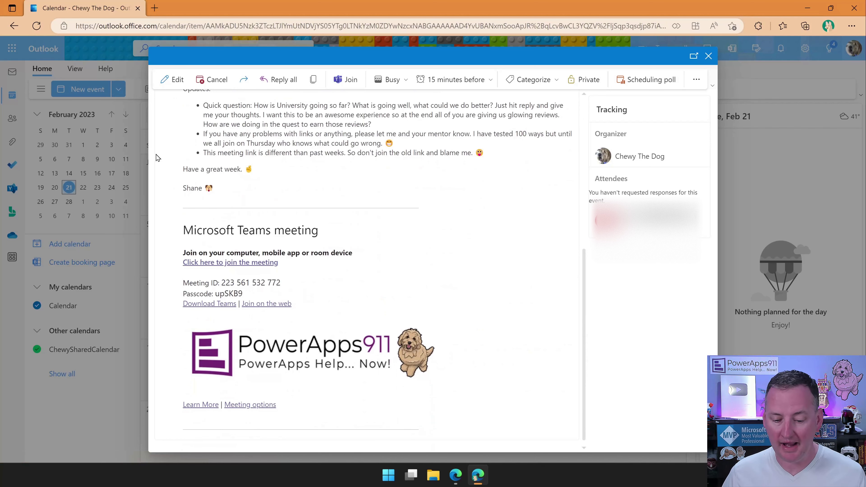
left_click(456, 475)
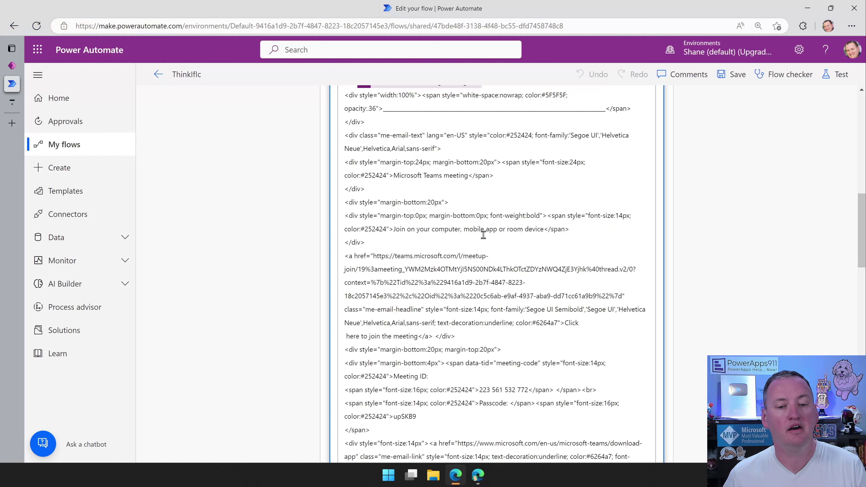
scroll(476, 228, "up", 2)
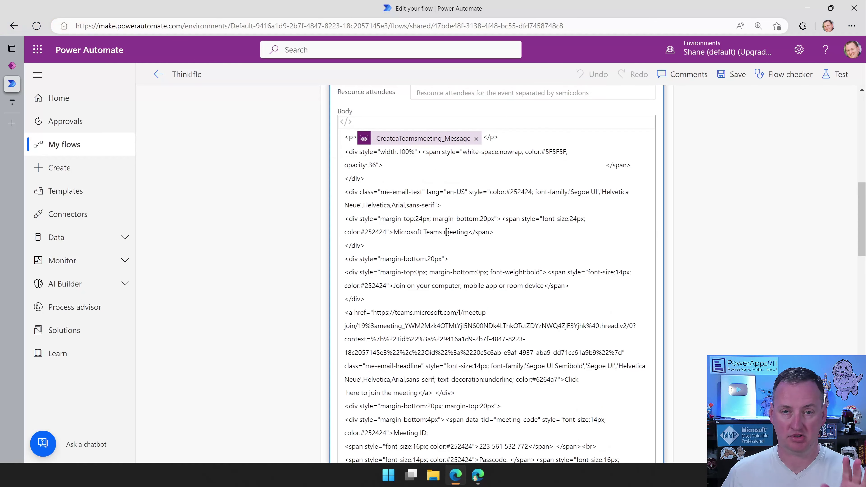
mouse_move(477, 478)
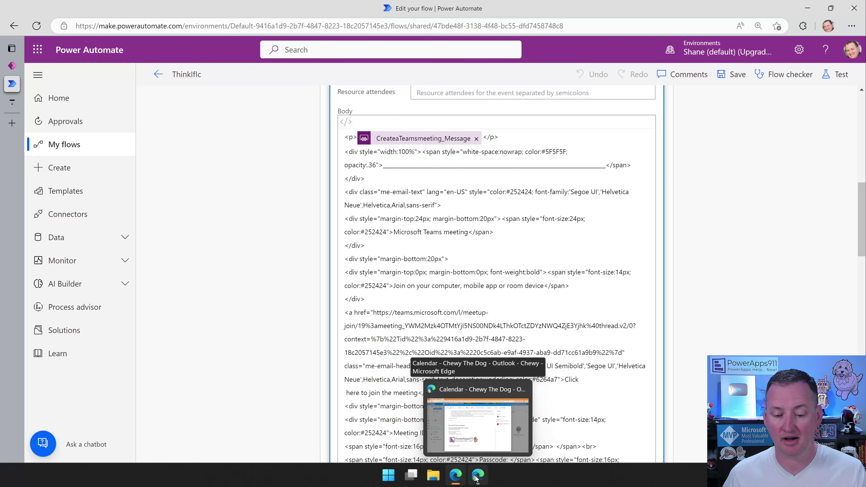
left_click(477, 478)
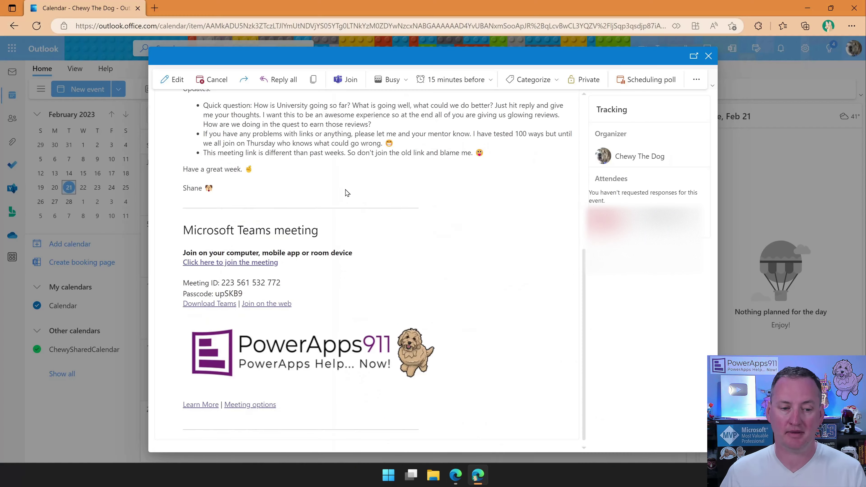
scroll(396, 219, "up", 8)
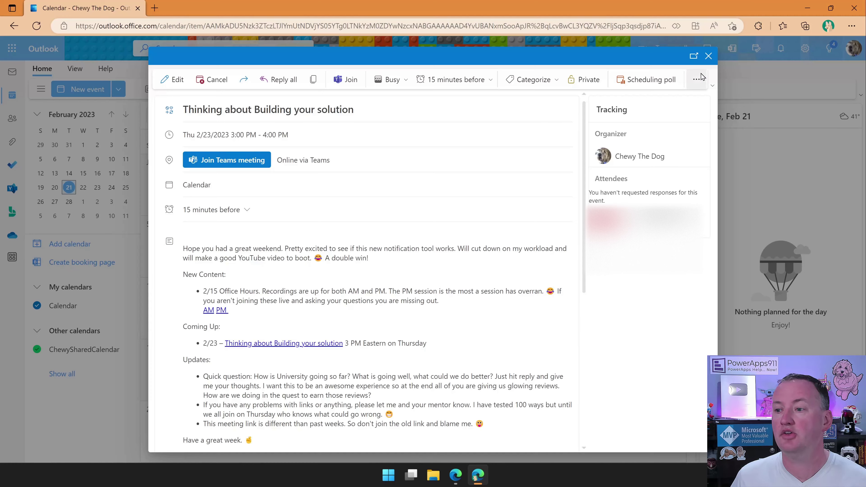
left_click(811, 8)
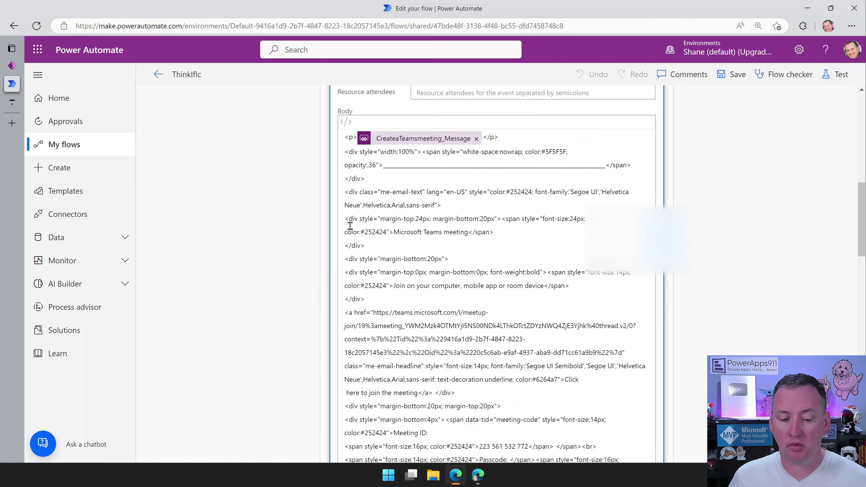
Step: Examine the rest of the Create event HTML body and its location, reminder, show-as and response-requested settings
scroll(365, 222, "down", 2)
scroll(368, 222, "down", 10)
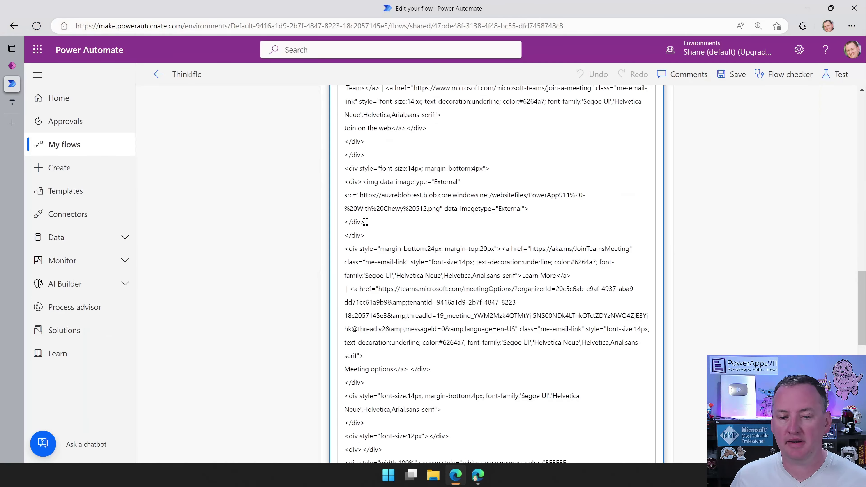
scroll(338, 205, "up", 2)
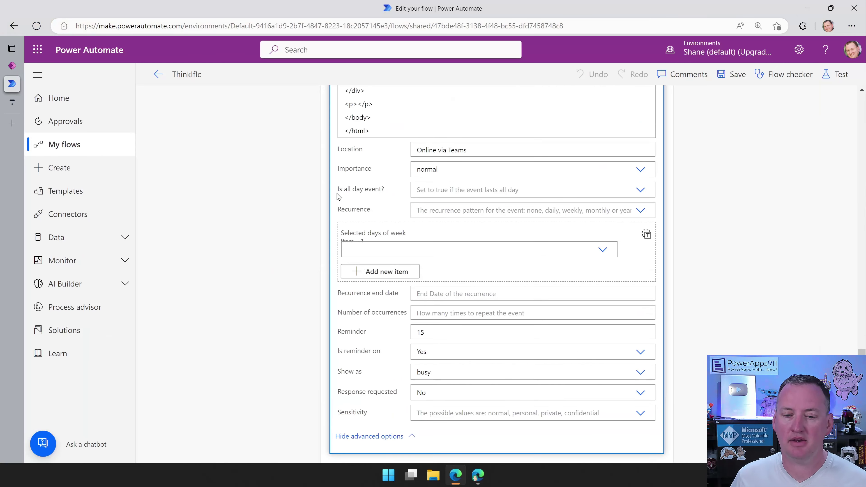
left_click(471, 153)
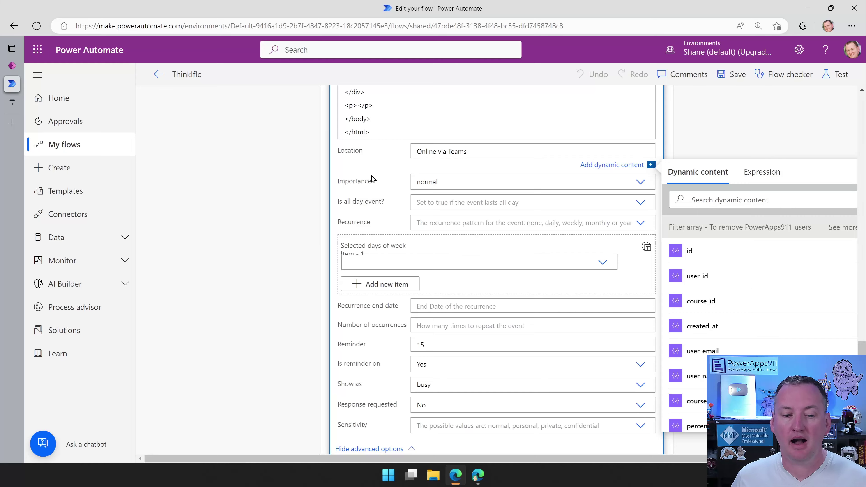
scroll(379, 191, "down", 5)
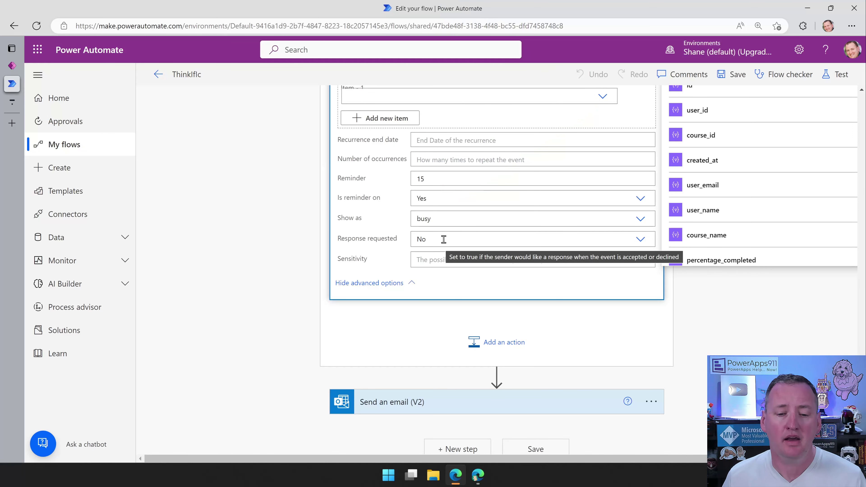
scroll(474, 328, "down", 1)
Step: Expand the Send an email (V2) action and look through the dynamic content available for its body
left_click(456, 384)
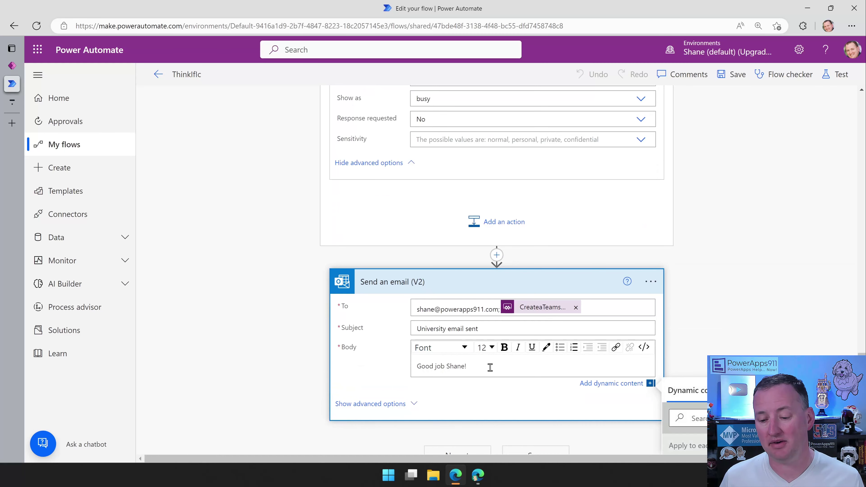
scroll(599, 315, "down", 5)
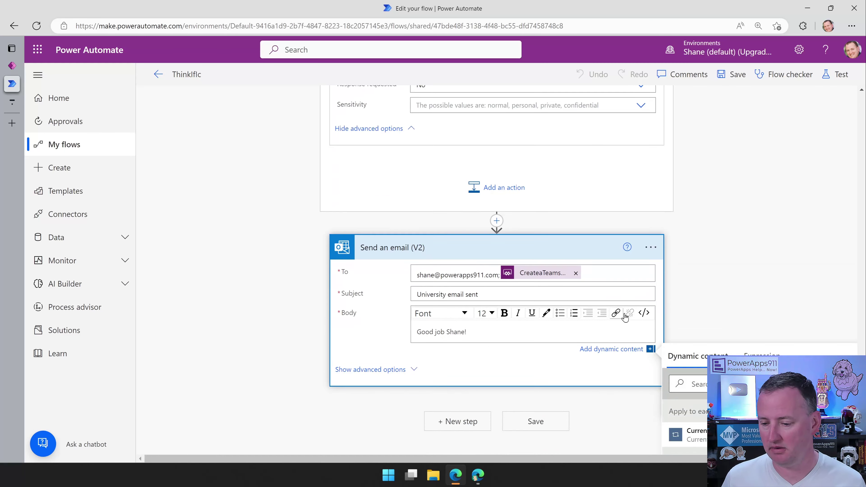
scroll(781, 259, "down", 5)
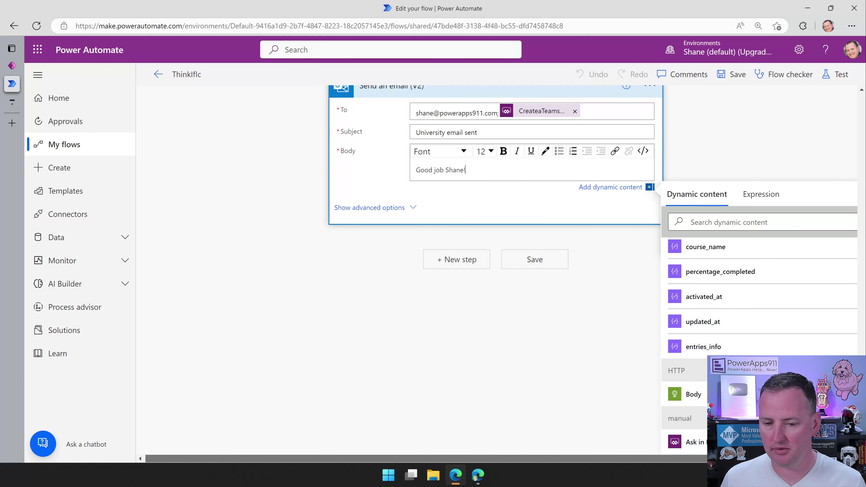
scroll(711, 333, "right", 1)
Step: Replace the Send an email (V2) body with the CreateaTeamsmeeting_Message token copied from the Create event body
scroll(444, 210, "up", 15)
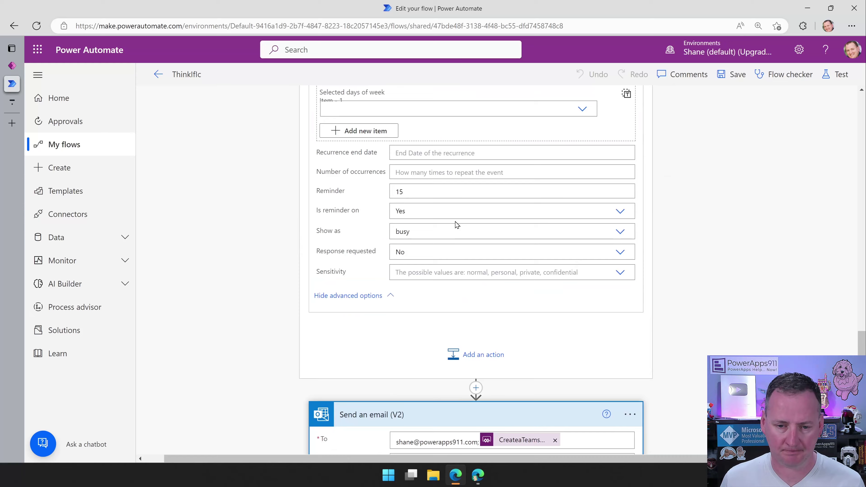
scroll(444, 211, "up", 15)
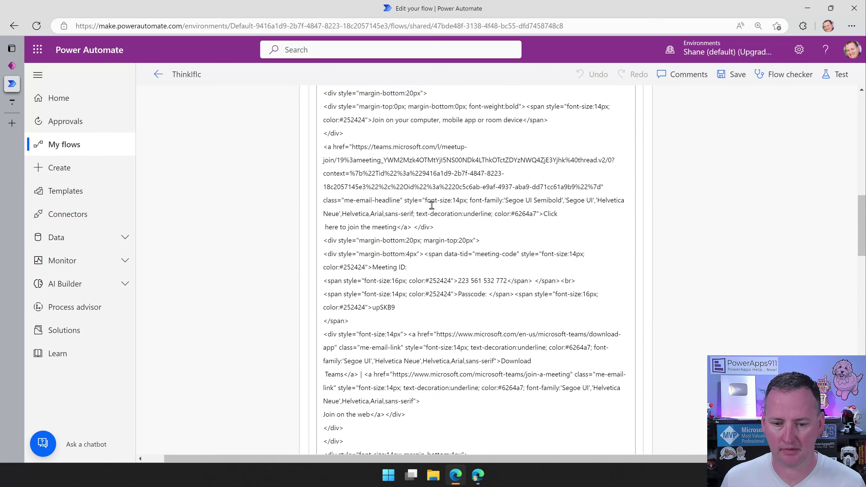
left_click(417, 204)
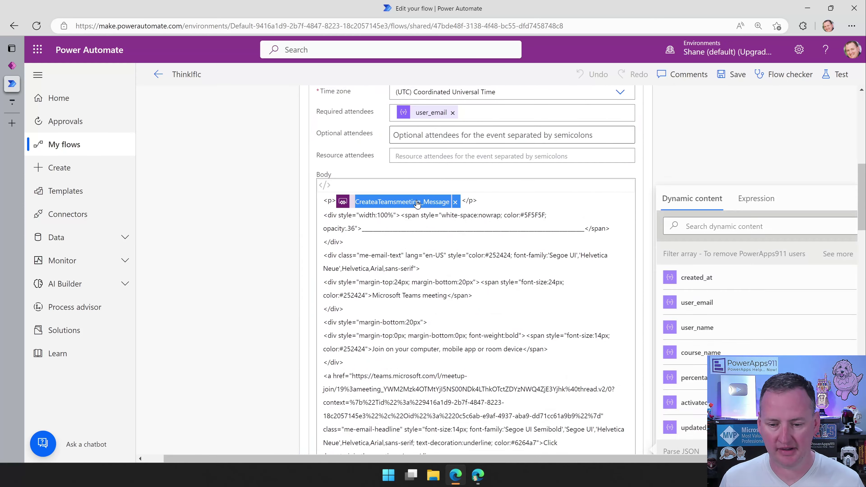
scroll(417, 203, "down", 20)
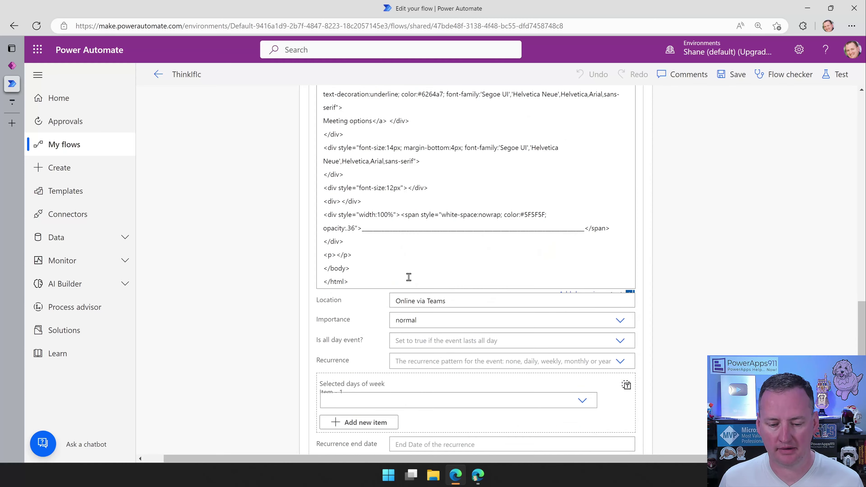
left_click(485, 358)
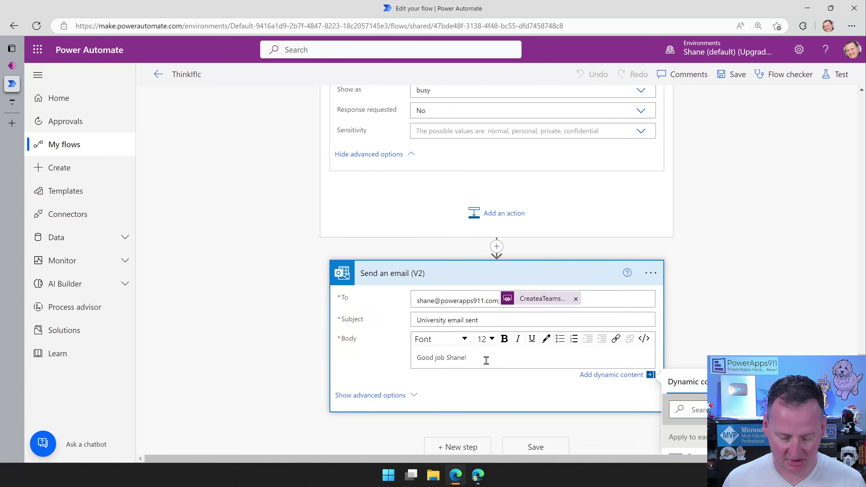
key("ctrl+a")
key("BackSpace")
key("ctrl+v")
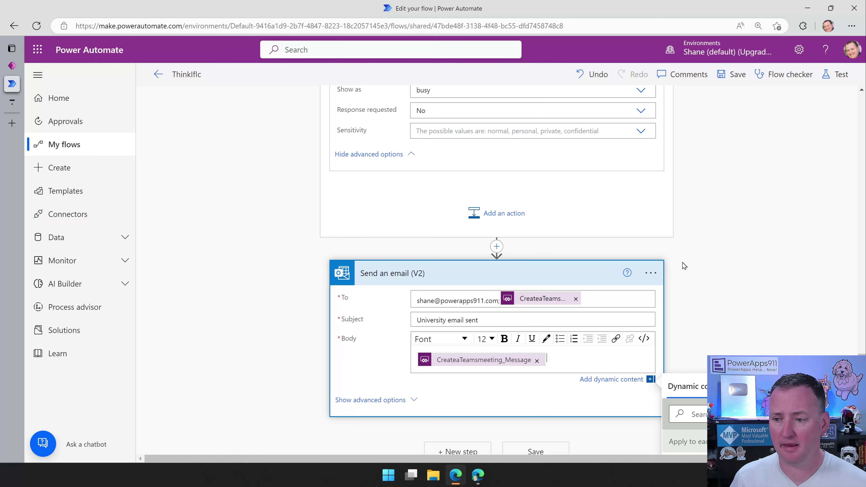
scroll(579, 229, "up", 2)
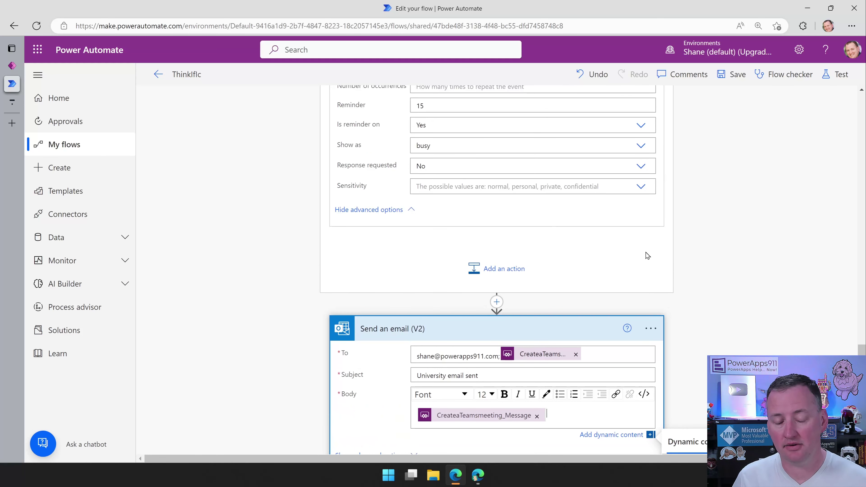
scroll(668, 249, "up", 2)
scroll(689, 241, "up", 6)
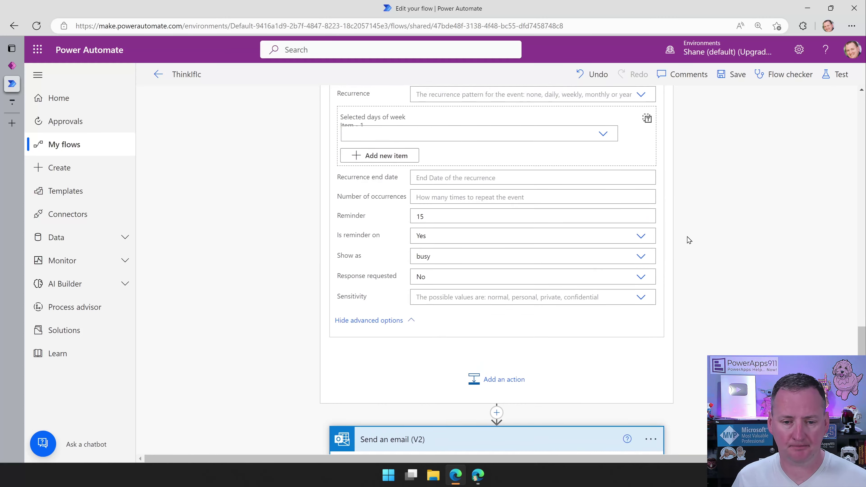
scroll(689, 239, "up", 6)
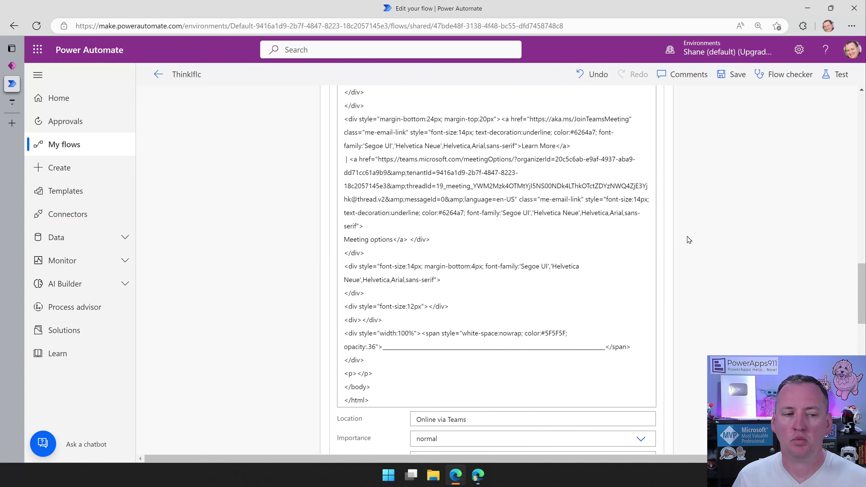
Step: Switch to Outlook, close the open invitation, look through the meetings created on Thursday, Feb 23, and return to the flow
scroll(689, 239, "up", 10)
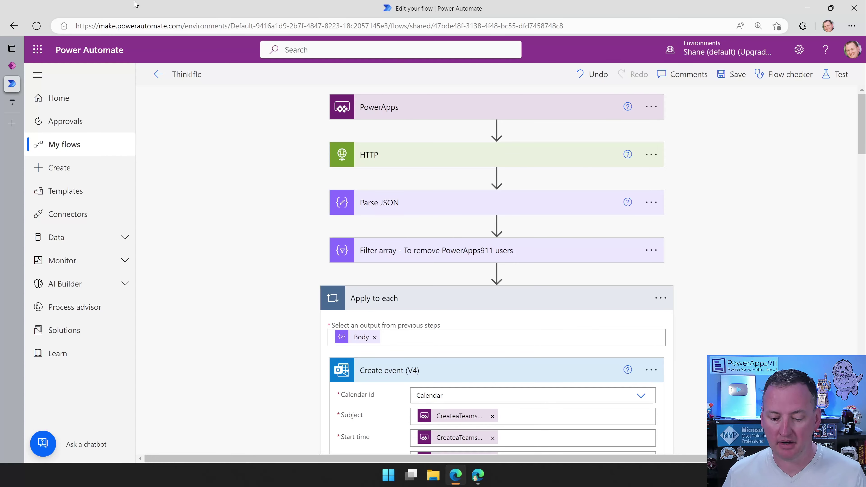
left_click(478, 475)
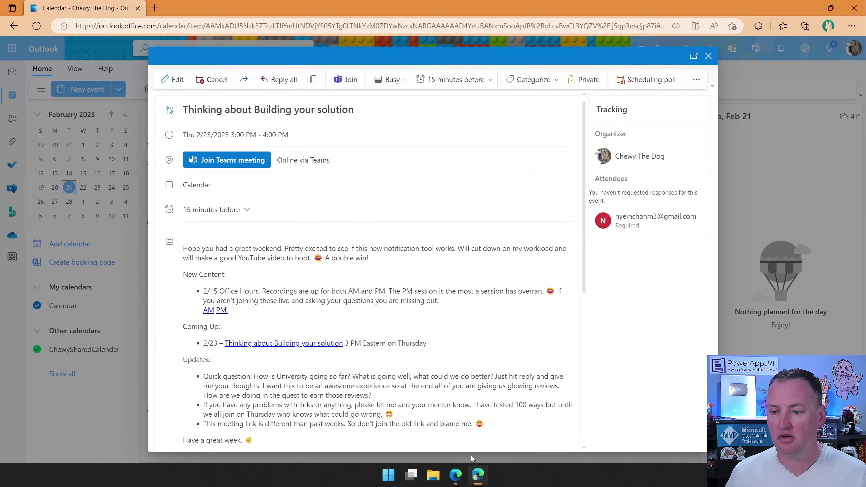
left_click(708, 56)
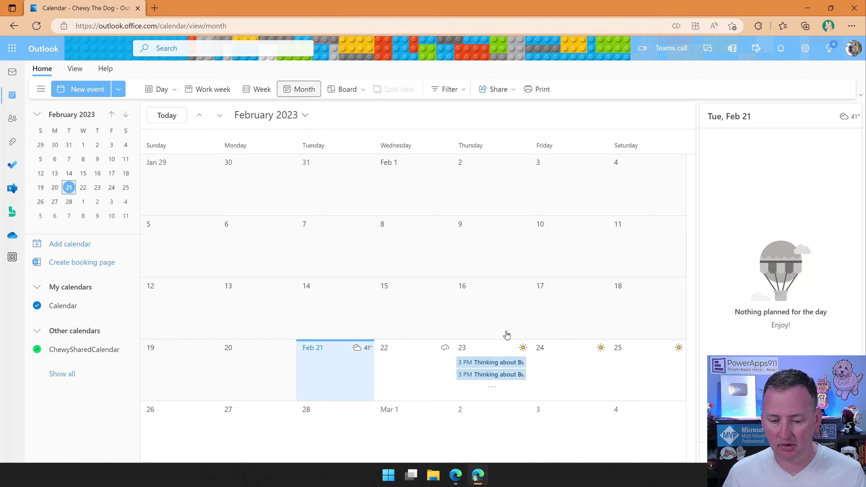
left_click(492, 388)
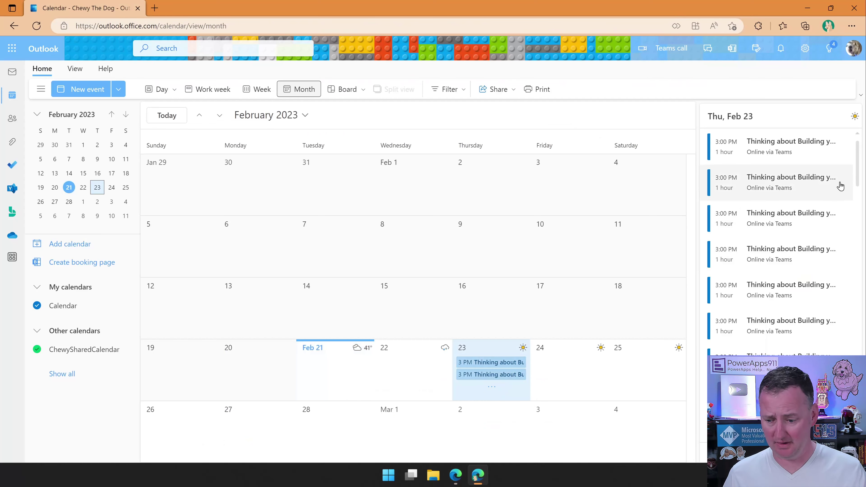
left_click_drag(855, 170, 844, 121)
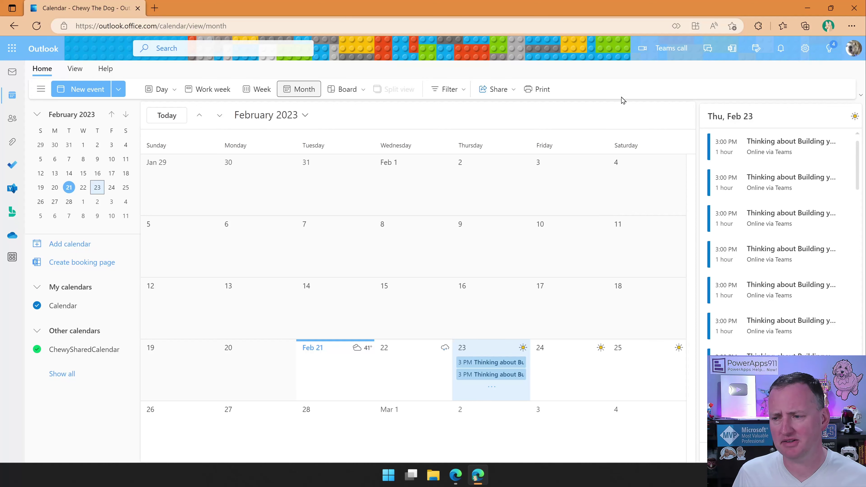
left_click(811, 12)
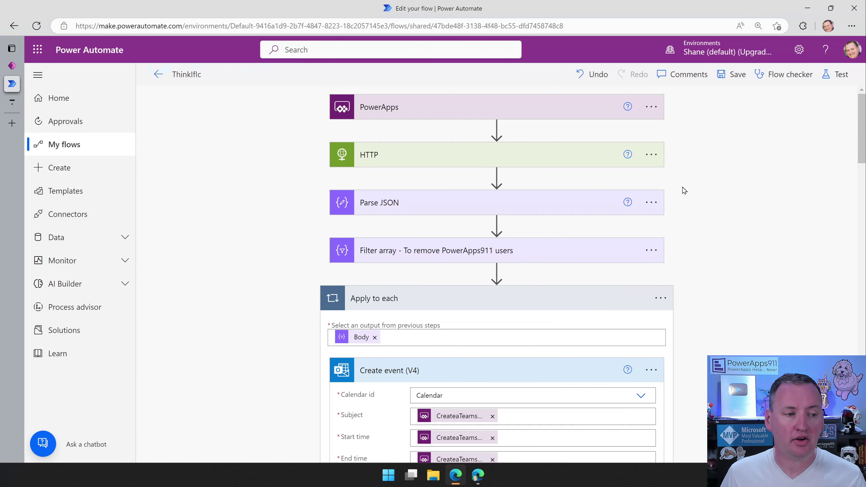
Step: Switch to the Power Apps tab, leave the app preview, and inspect the subject input and the date picker's DefaultDate formula
left_click(12, 65)
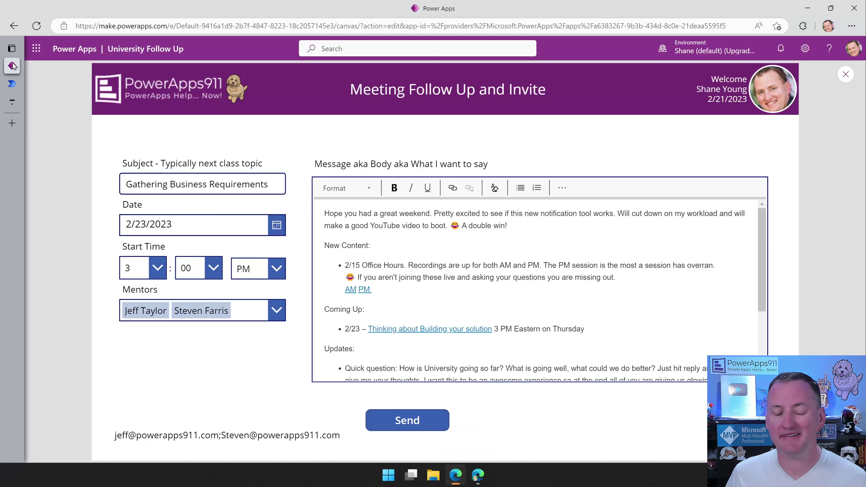
left_click(849, 74)
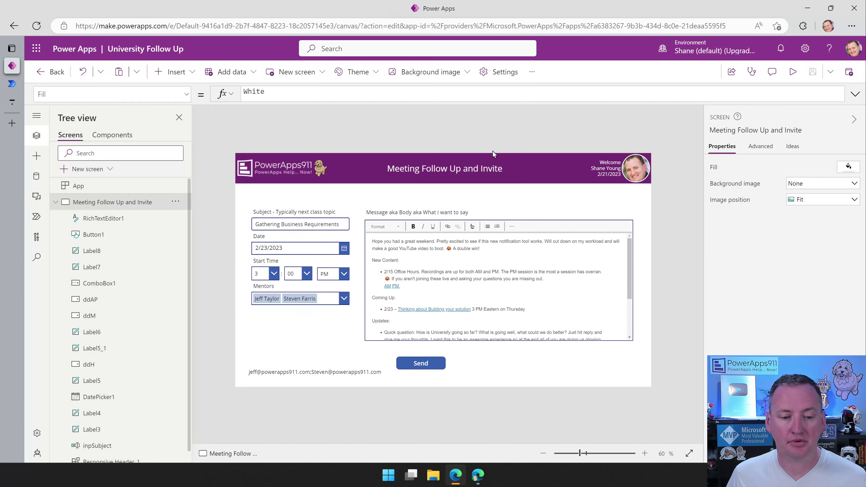
left_click(311, 225)
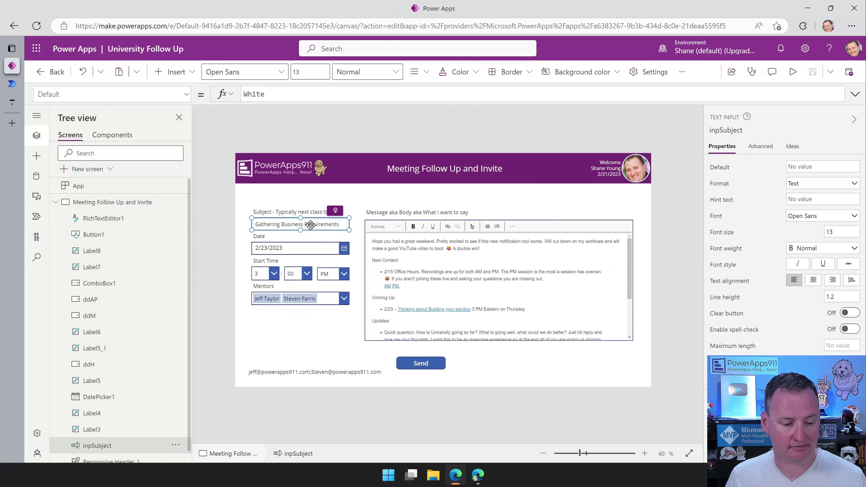
scroll(143, 313, "down", 1)
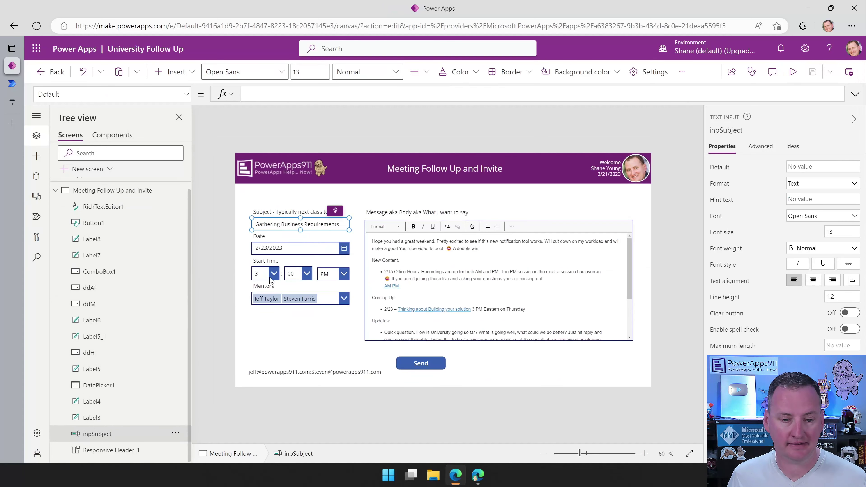
left_click(291, 250)
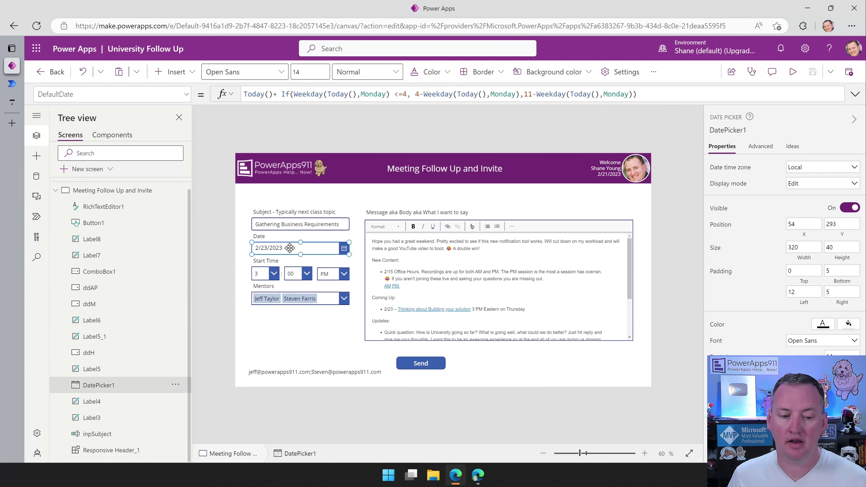
Step: Inspect the Items formulas of the start time's hour, minute and AM/PM dropdowns
left_click(261, 276)
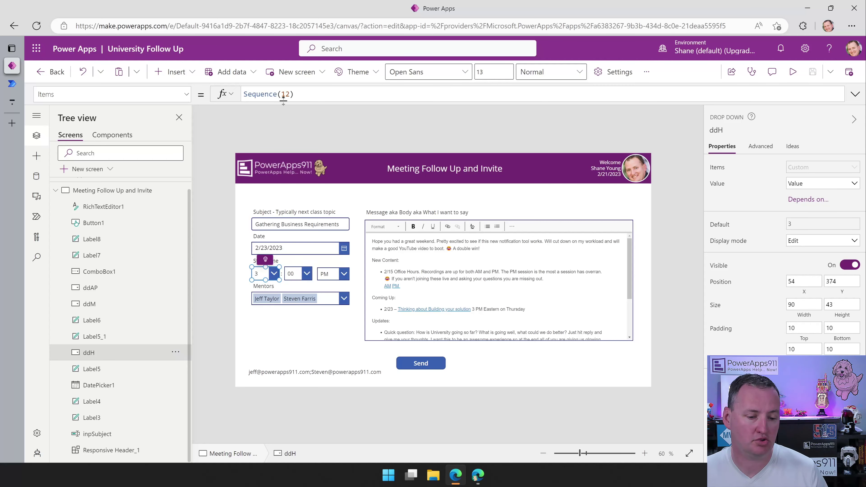
left_click(273, 275)
left_click(299, 275)
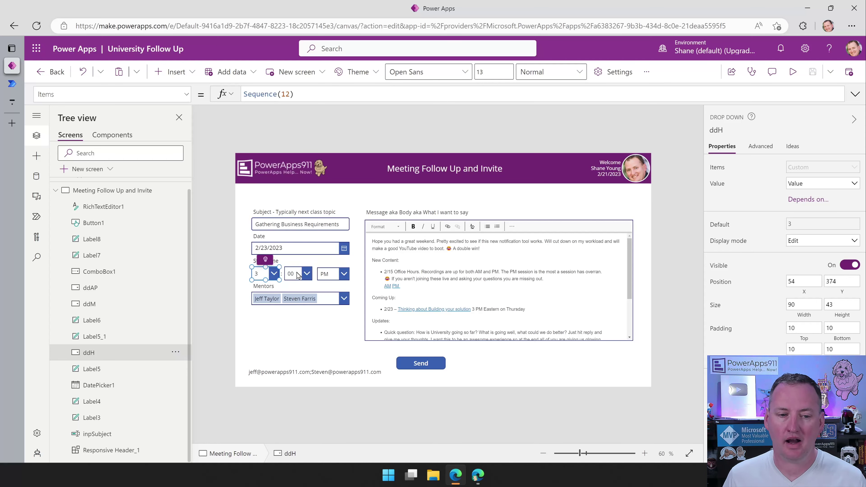
left_click(299, 275)
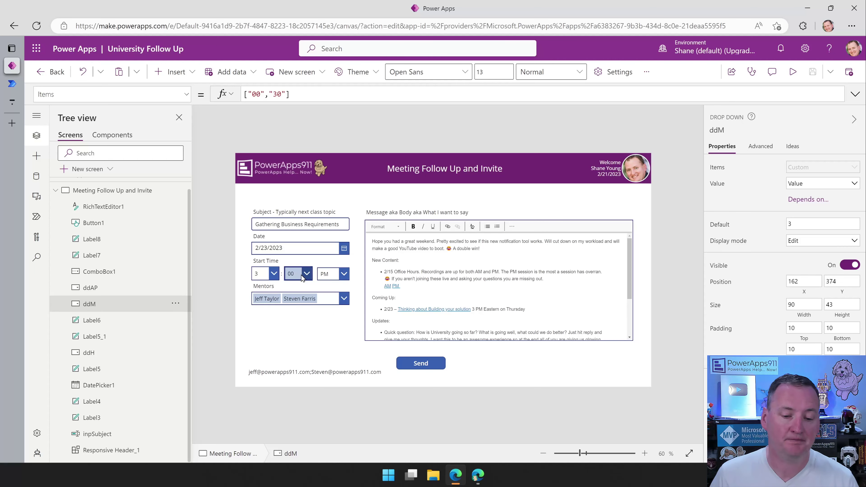
left_click(343, 275)
left_click(343, 275)
left_click(341, 277)
left_click(318, 95)
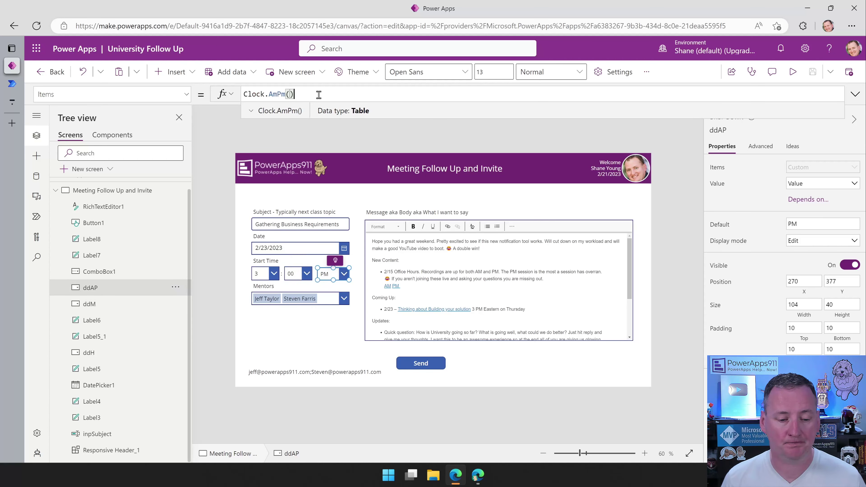
Step: Examine the Mentors combo box's Items formula, the app's data sources and the list of selectable mentors
left_click(325, 301)
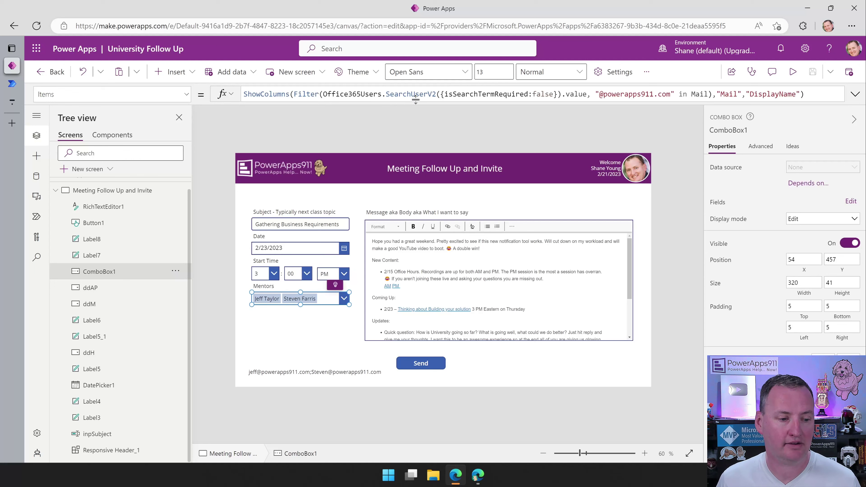
left_click(37, 176)
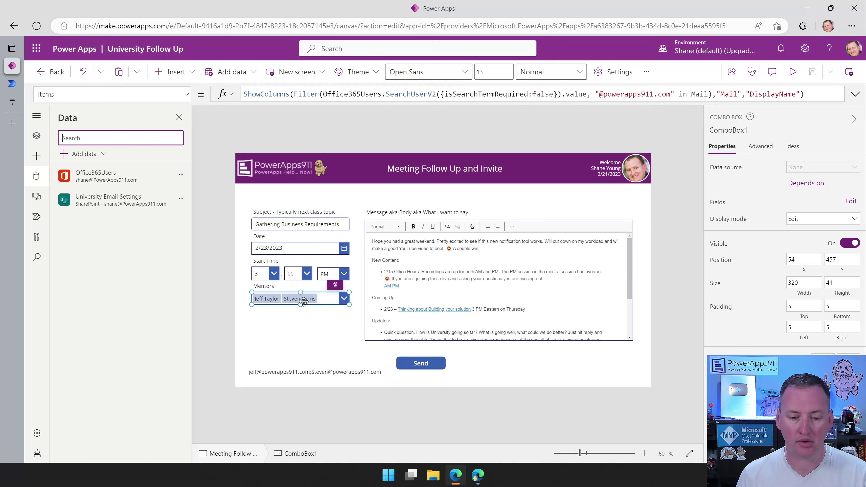
left_click(343, 305)
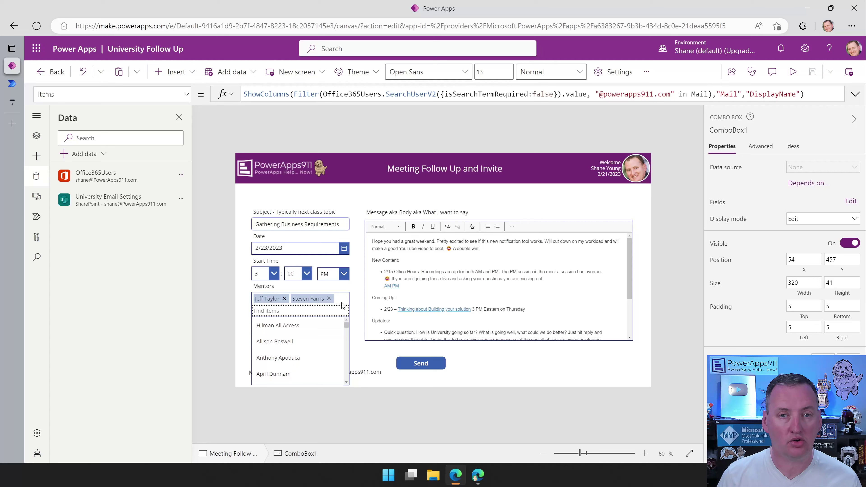
left_click(341, 301)
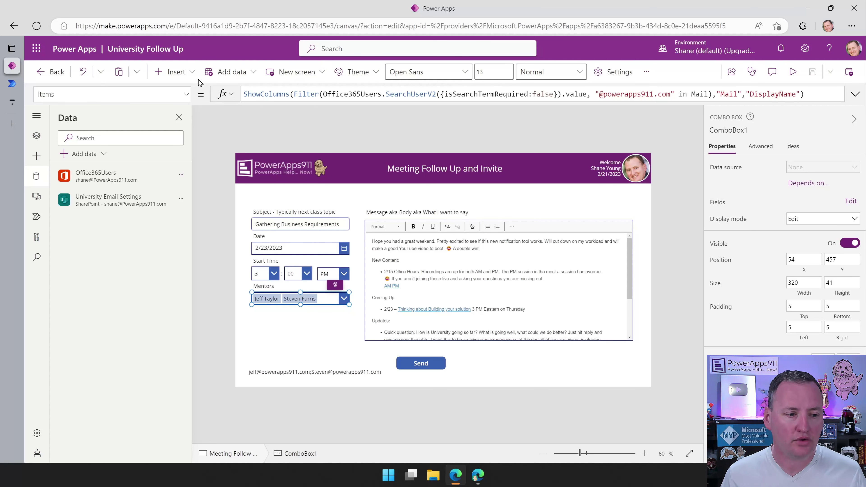
left_click(186, 94)
scroll(160, 208, "up", 1)
scroll(160, 208, "up", 10)
scroll(138, 178, "up", 2)
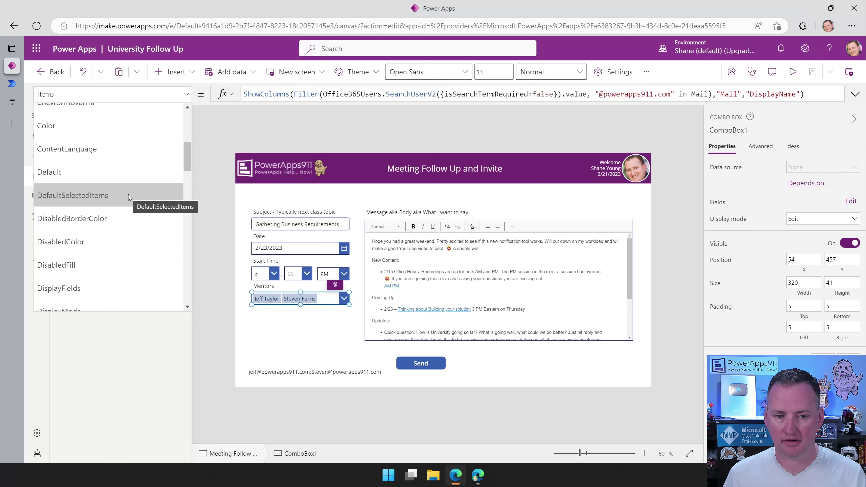
key("Escape")
Step: Preview the table returned by the Mentors combo box's whole Items formula
left_click(811, 94)
key("ctrl+a")
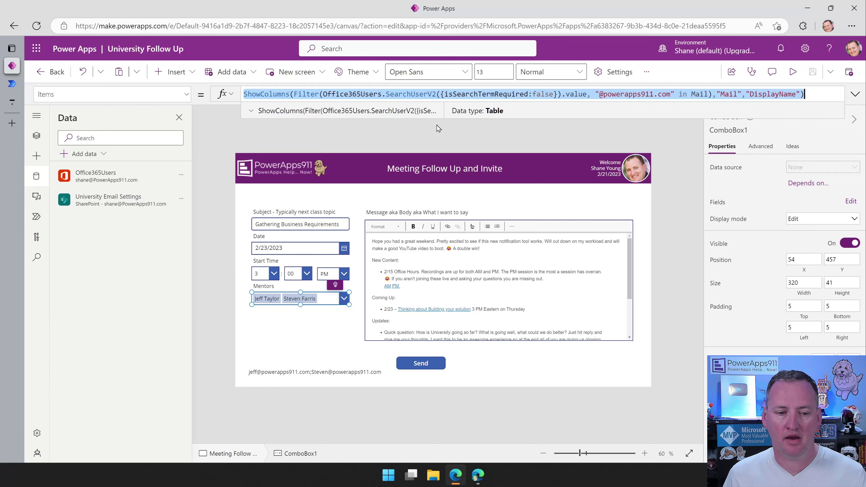
left_click(251, 111)
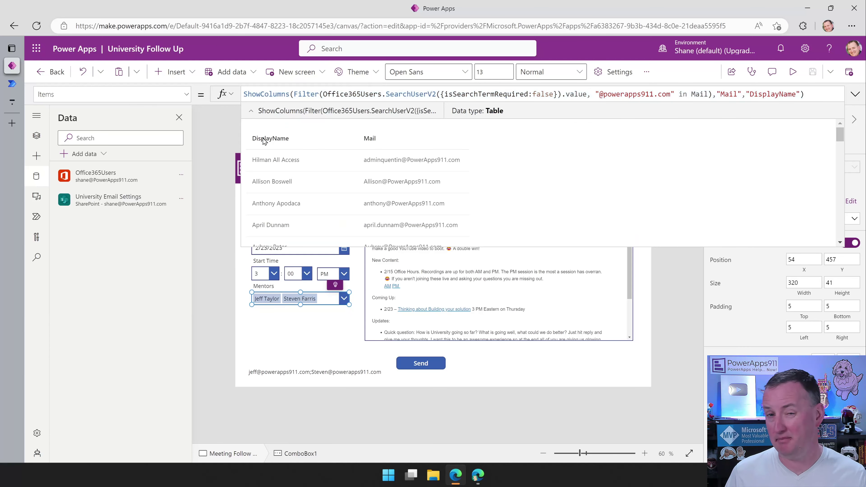
left_click(251, 111)
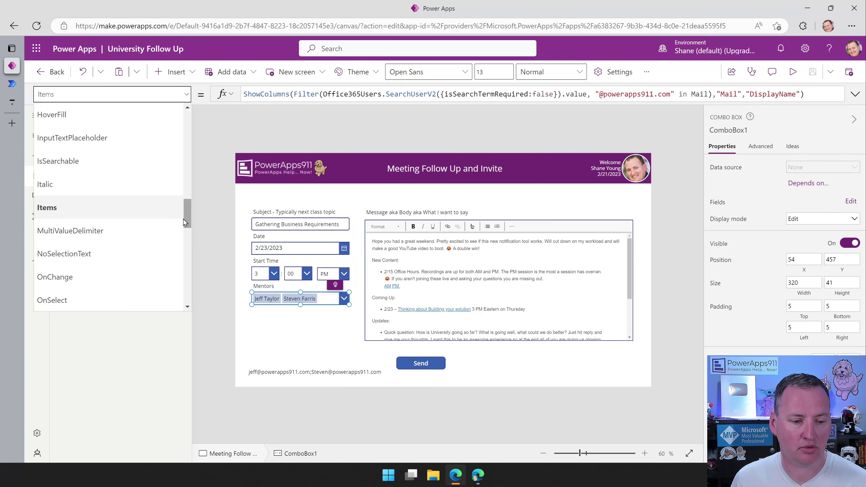
Step: Show the Mentors combo box's DefaultSelectedItems formula and preview the table it returns
left_click_drag(186, 208, 184, 141)
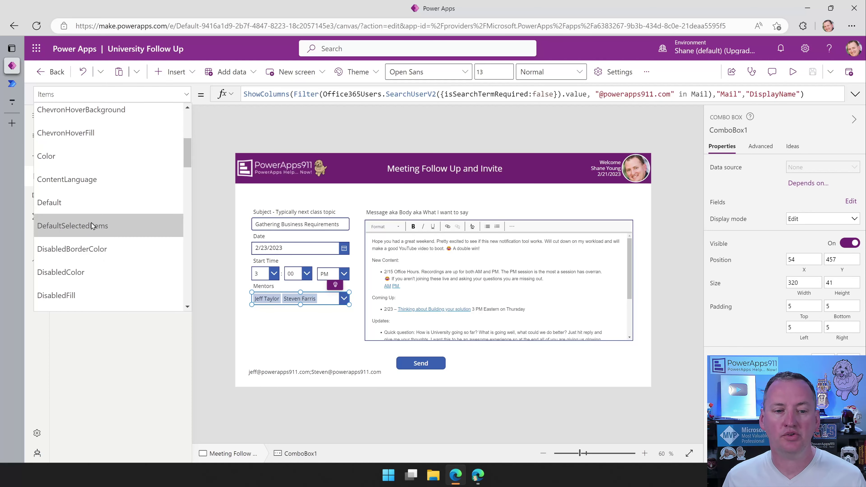
left_click(91, 234)
left_click(298, 101)
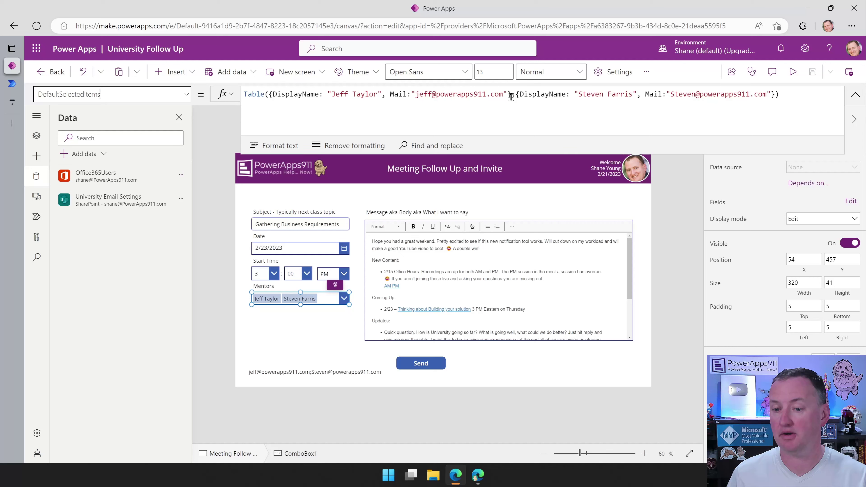
left_click(798, 95)
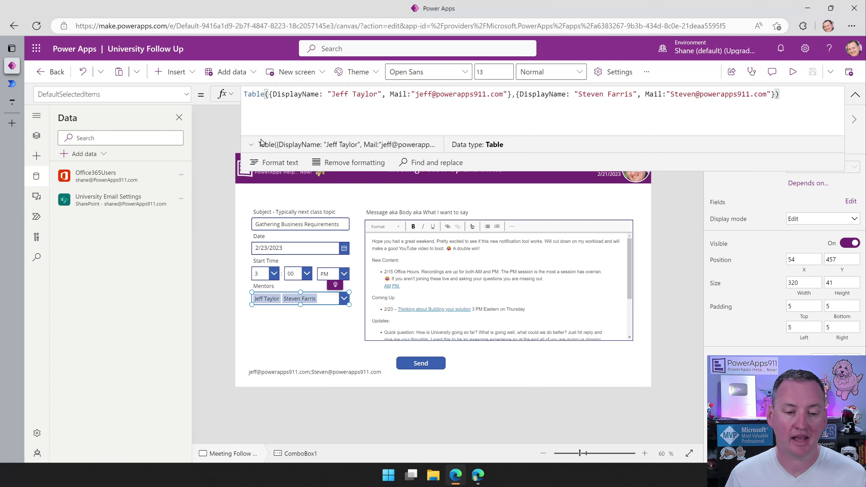
left_click(252, 145)
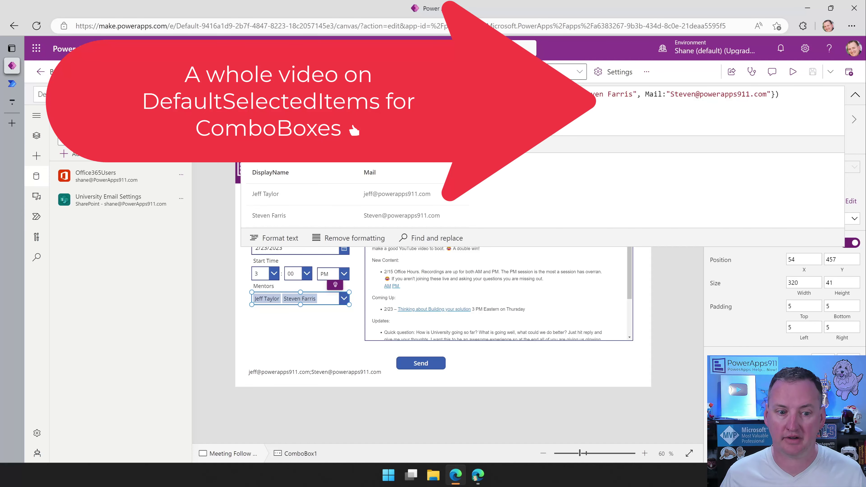
left_click(274, 95)
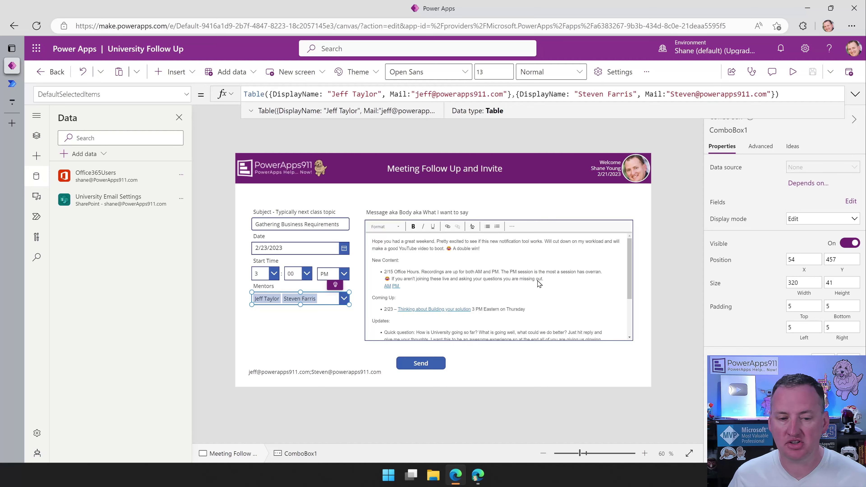
Step: Inspect the message editor's Default formula and view the Main item's full Message in the University Email Settings SharePoint list
left_click(547, 300)
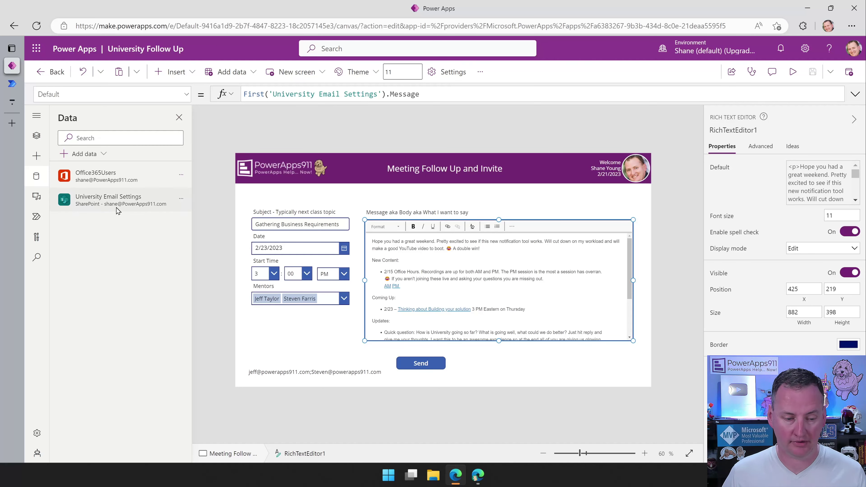
left_click(180, 202)
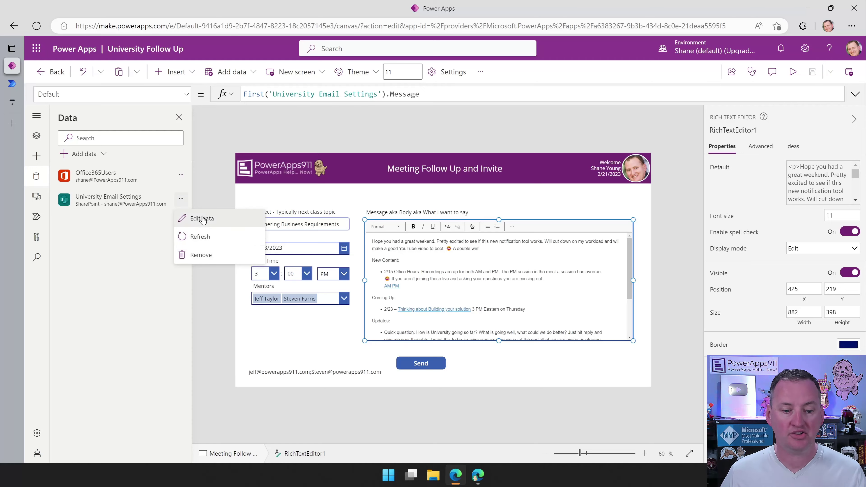
left_click(199, 225)
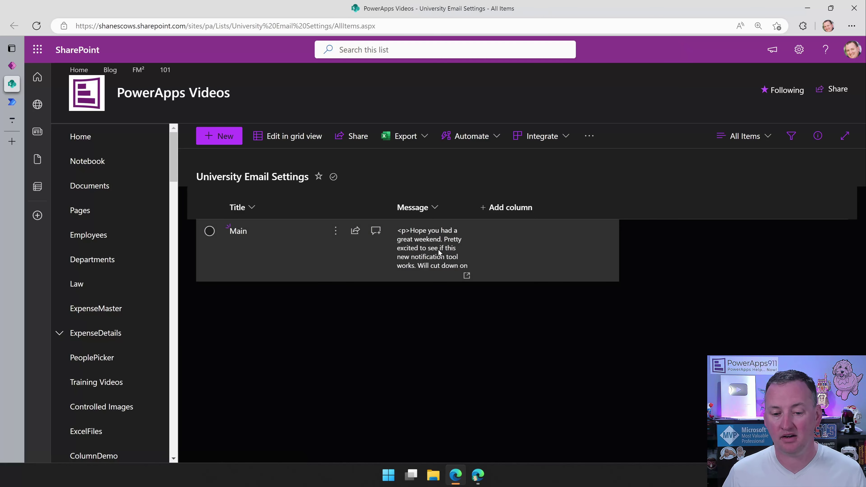
left_click(439, 252)
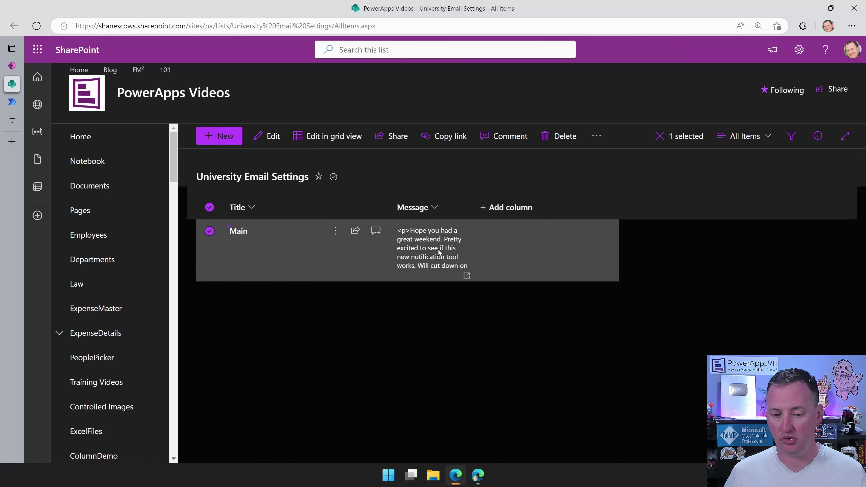
left_click(457, 245)
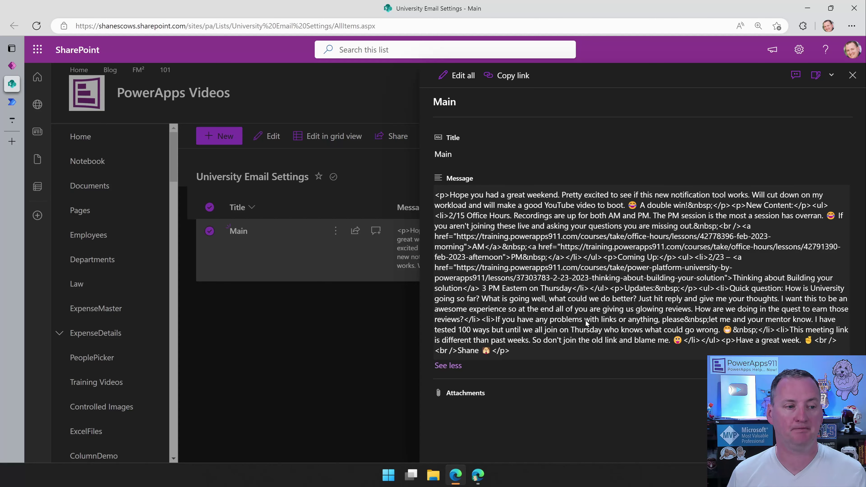
Step: Return to the Power Apps editor, expand the Send button's OnSelect formula and insert a blank line between the ThinkIfIc.Run and Patch calls
left_click(12, 65)
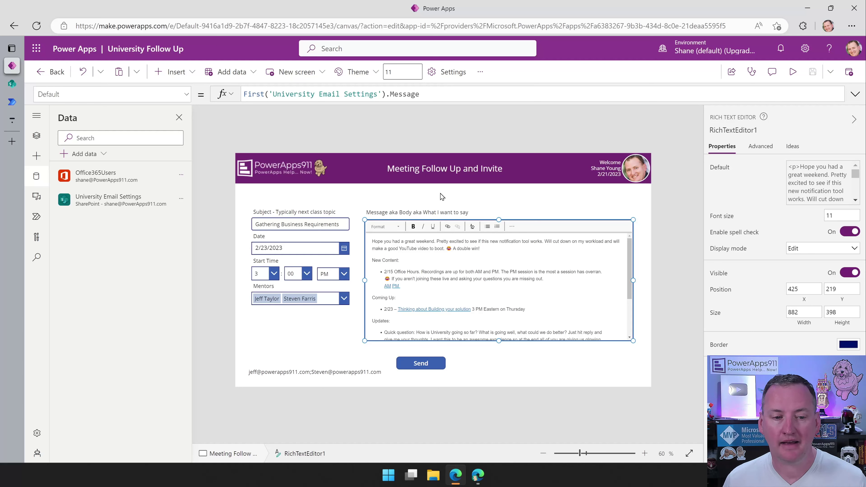
left_click(426, 368)
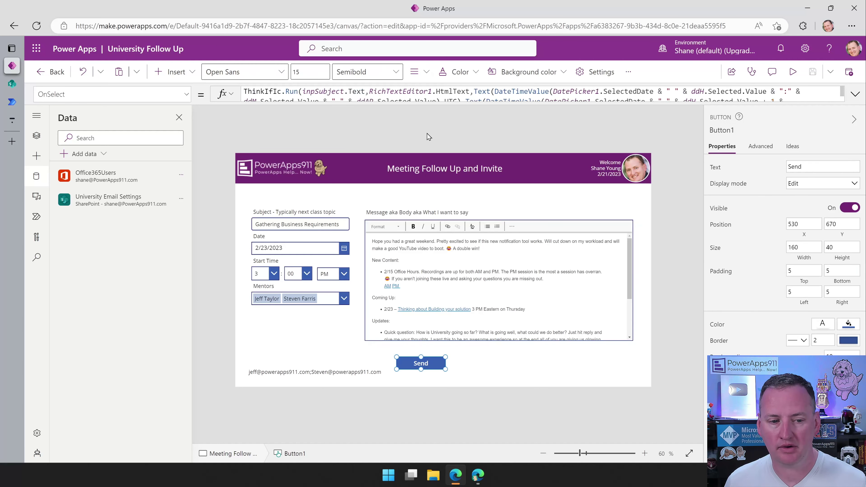
left_click(430, 112)
left_click(689, 112)
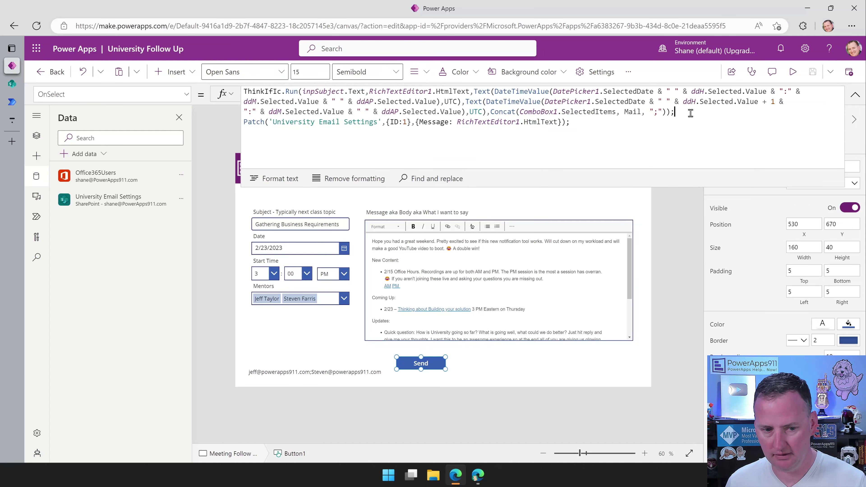
key("Return")
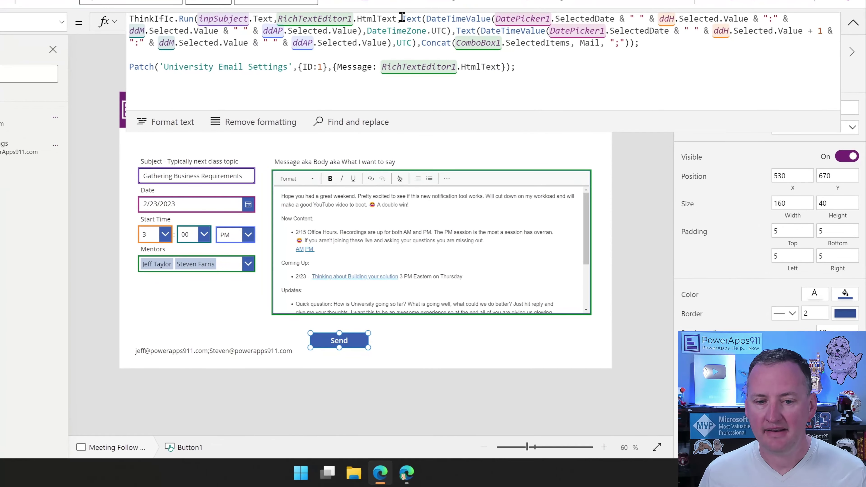
Step: Preview the start time argument of ThinkIfIc.Run and inspect the Create event (V4) action's time fields in the Power Automate flow
left_click(449, 91)
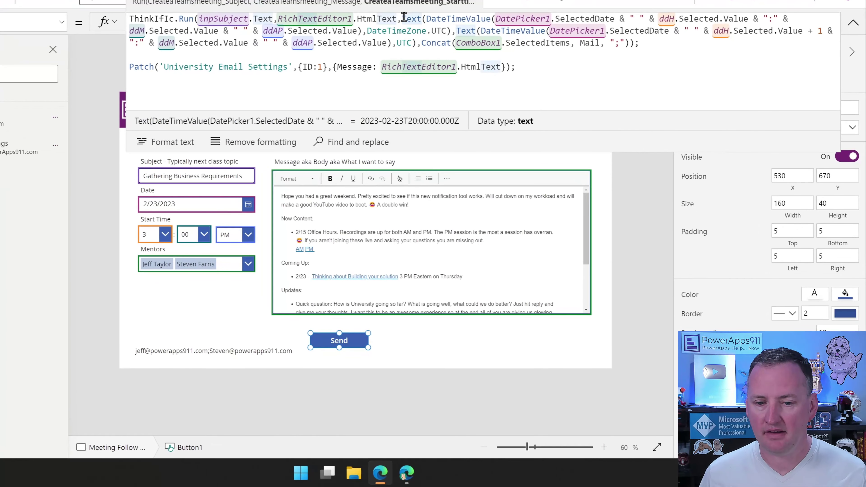
left_click_drag(397, 19, 448, 30)
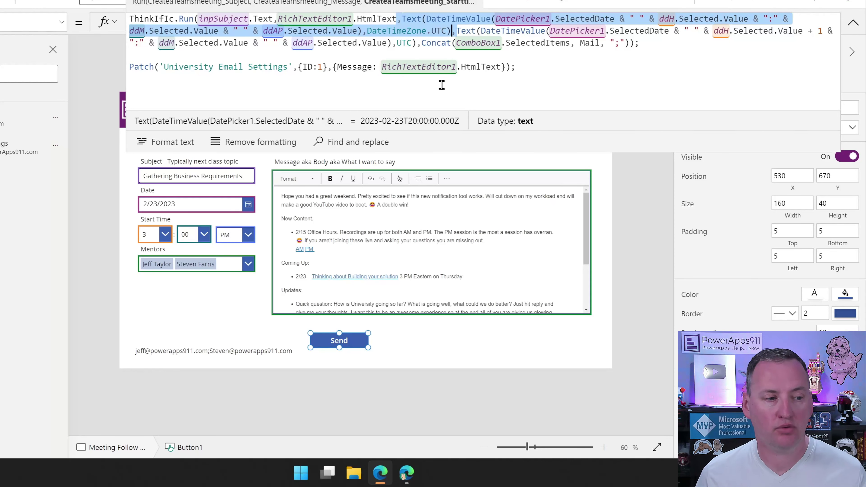
key("ctrl+Tab")
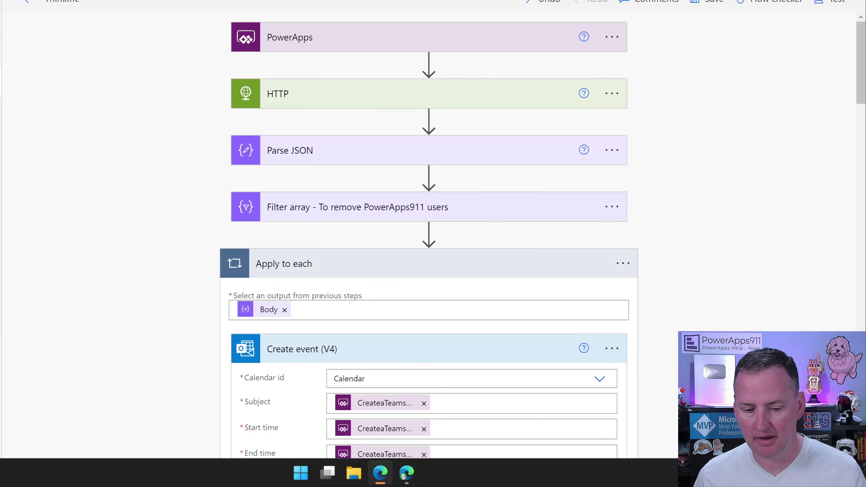
scroll(418, 304, "down", 5)
left_click(465, 225)
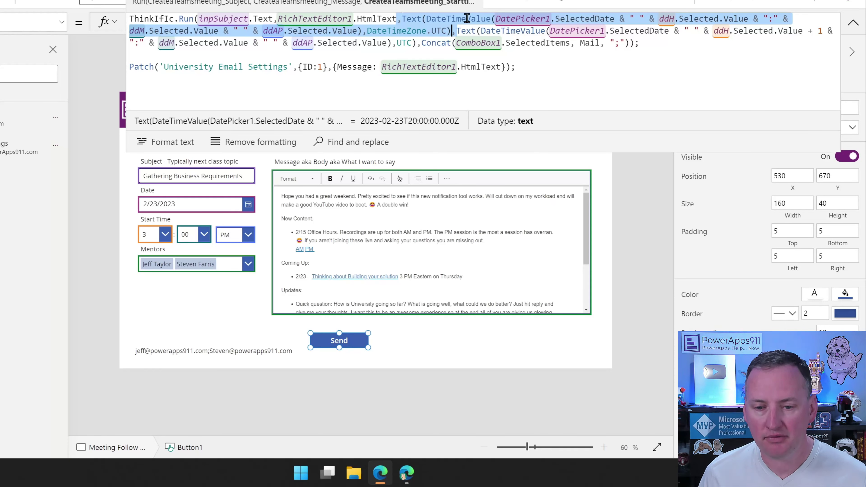
Step: Back in the Power Apps formula, preview the start time's inner DateTimeValue expression and its full Text conversion to UTC
left_click_drag(525, 43, 527, 31)
left_click_drag(427, 20, 362, 30)
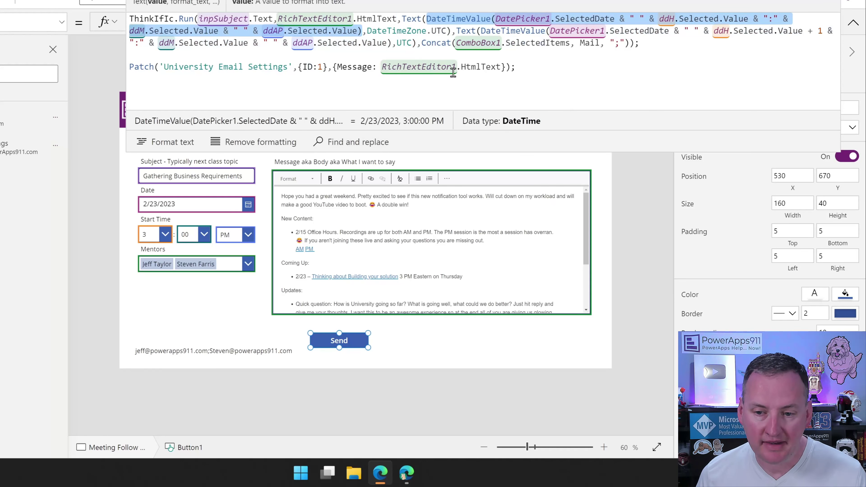
left_click_drag(398, 19, 452, 31)
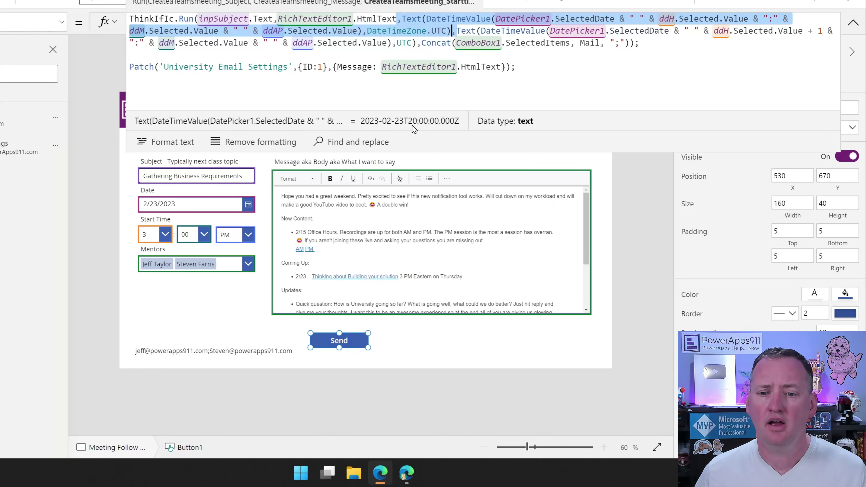
Step: Preview the end time's Text expression and highlight its ddH.Selected.Value + 1 hour offset
left_click(455, 31)
left_click_drag(456, 31, 417, 42)
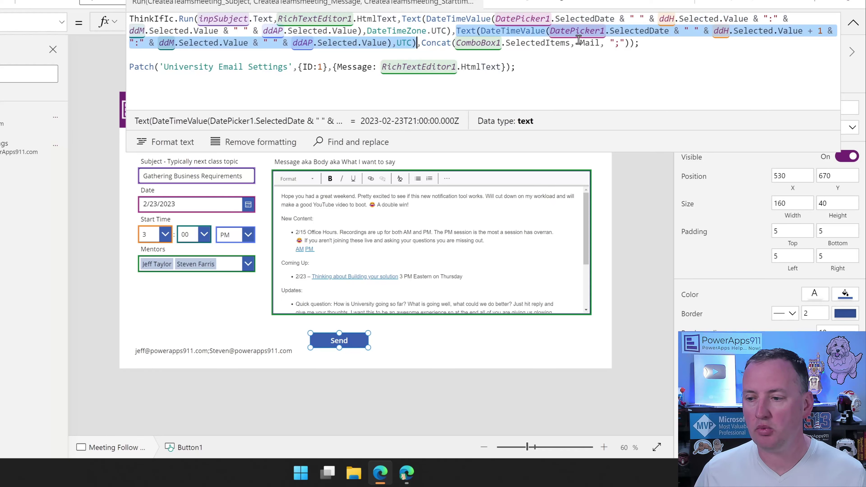
left_click_drag(714, 31, 823, 30)
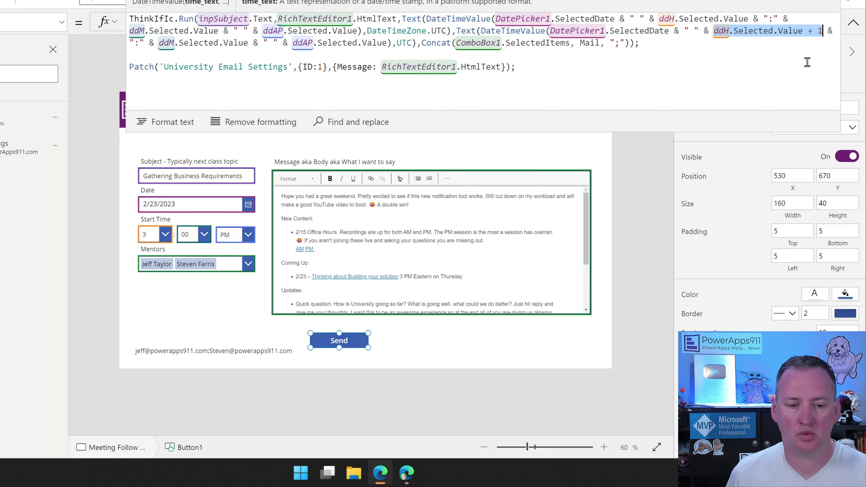